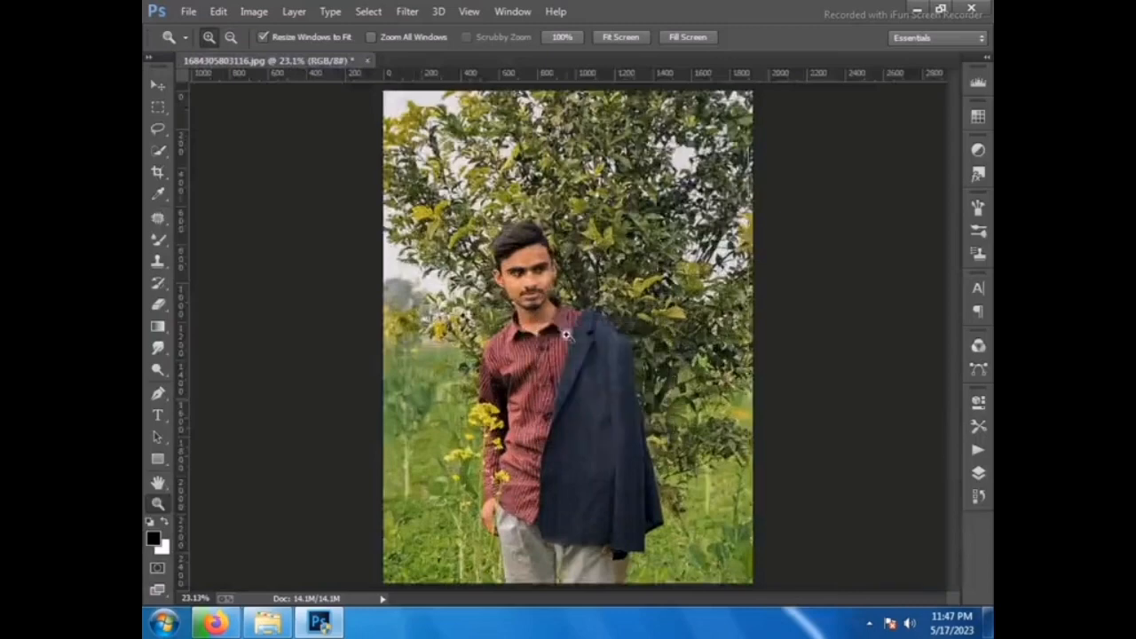
Crop the photo to remove a strip of foliage along its upper edge
left_click(536, 322)
right_click(581, 333)
left_click(604, 345)
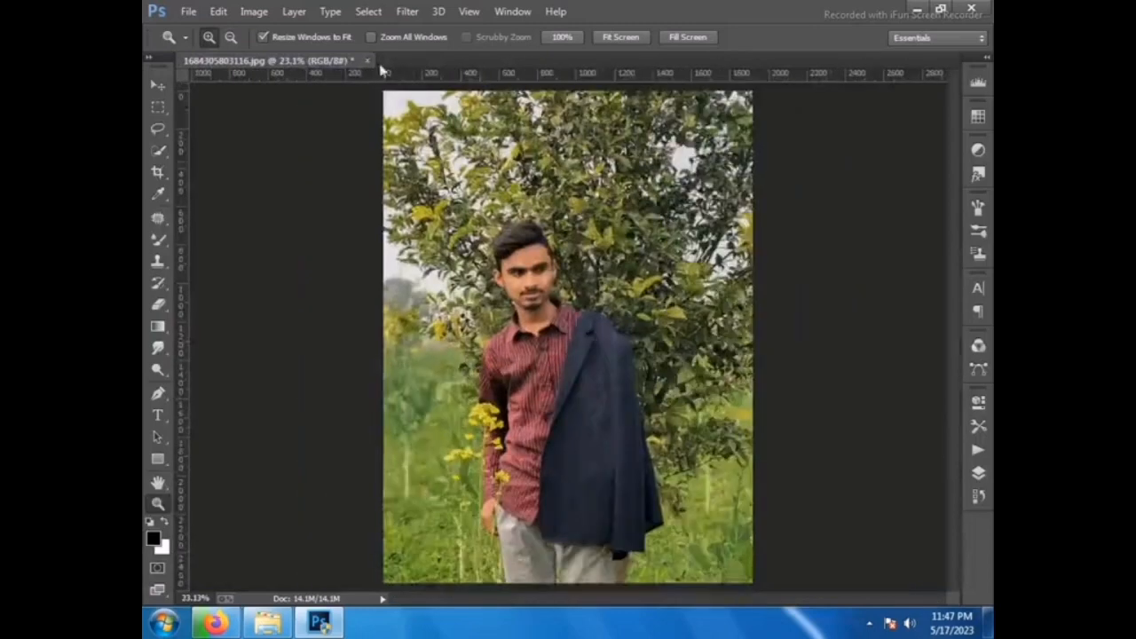
left_click(159, 175)
left_click_drag(566, 90, 566, 127)
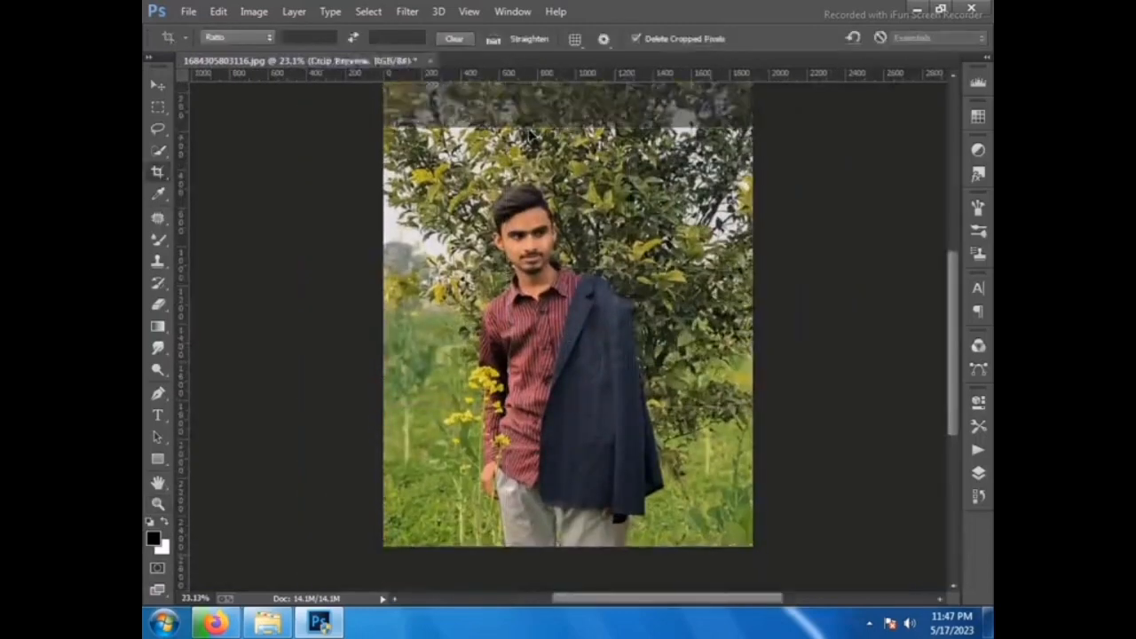
key("Return")
key("z")
right_click(623, 287)
left_click(679, 298)
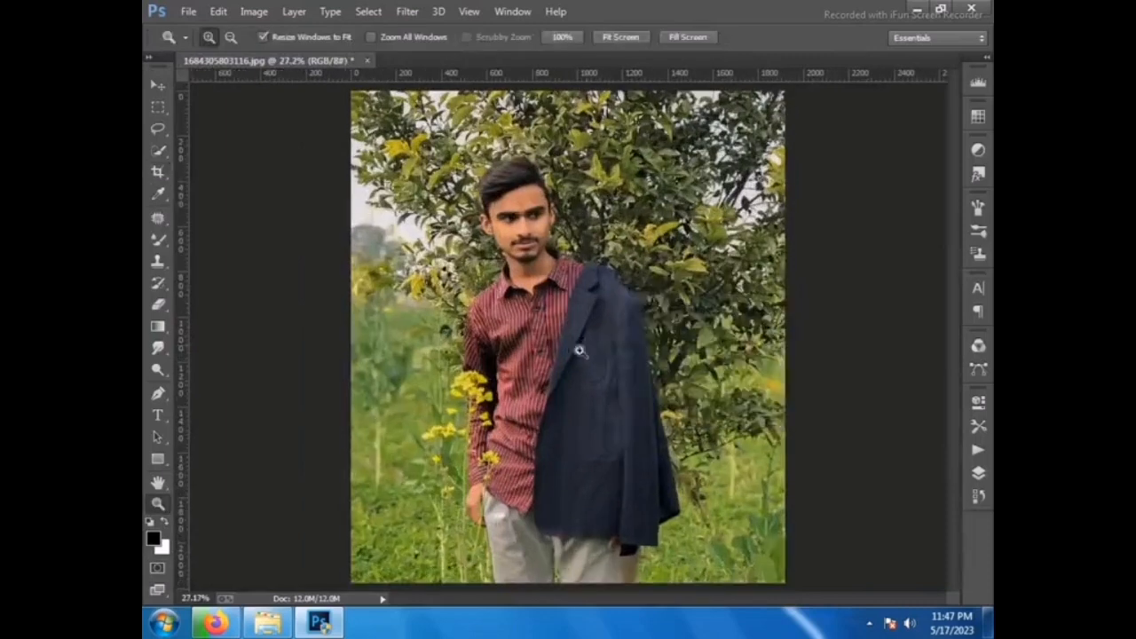
Select the man's shirt, jacket, arm and trousers with the Quick Selection tool
left_click(158, 151)
mouse_move(553, 540)
left_mouse_down()
mouse_move(588, 557)
mouse_move(621, 449)
mouse_move(594, 340)
mouse_move(542, 290)
mouse_move(510, 295)
mouse_move(494, 340)
mouse_move(515, 509)
mouse_move(507, 533)
mouse_move(520, 546)
mouse_move(485, 517)
mouse_move(484, 431)
mouse_move(469, 394)
mouse_move(480, 398)
mouse_move(479, 491)
mouse_move(472, 330)
mouse_move(491, 314)
mouse_move(475, 370)
mouse_move(482, 315)
left_mouse_up()
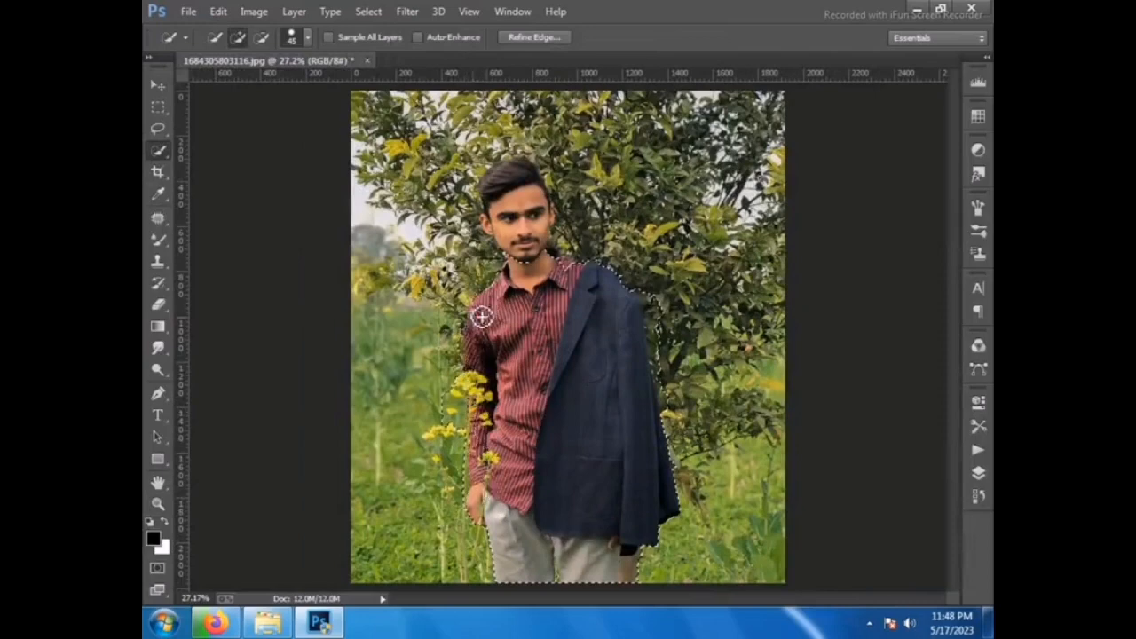
key("alt")
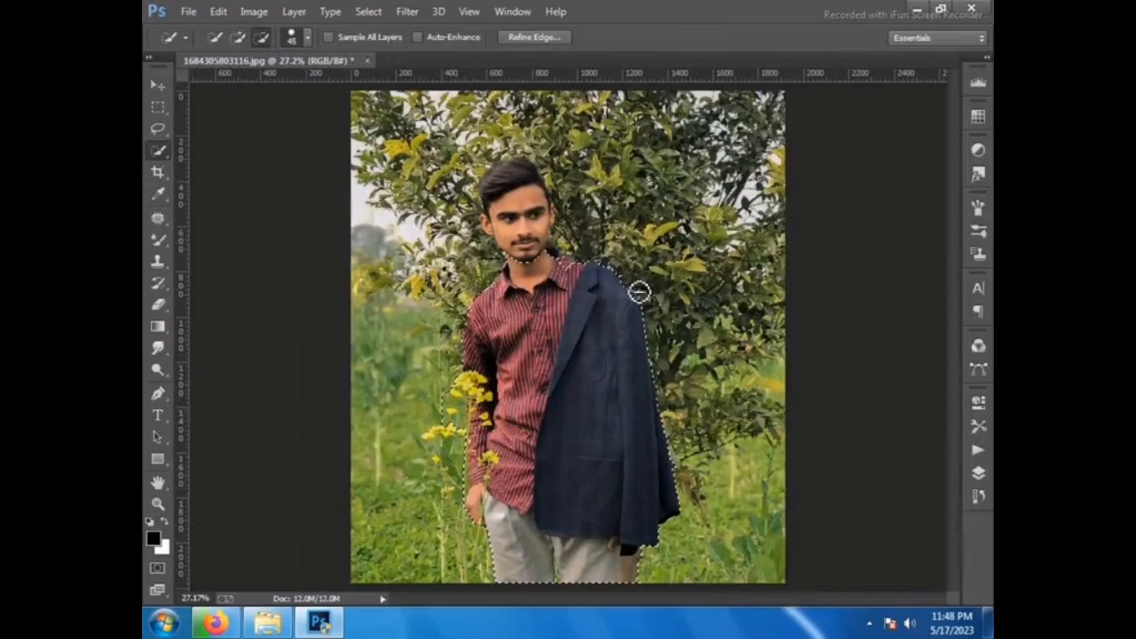
Clean up the selection edge around the jacket shoulder and shirt collar, subtracting the leaves and keeping the inner collar selected
left_click(158, 503)
left_click(612, 282)
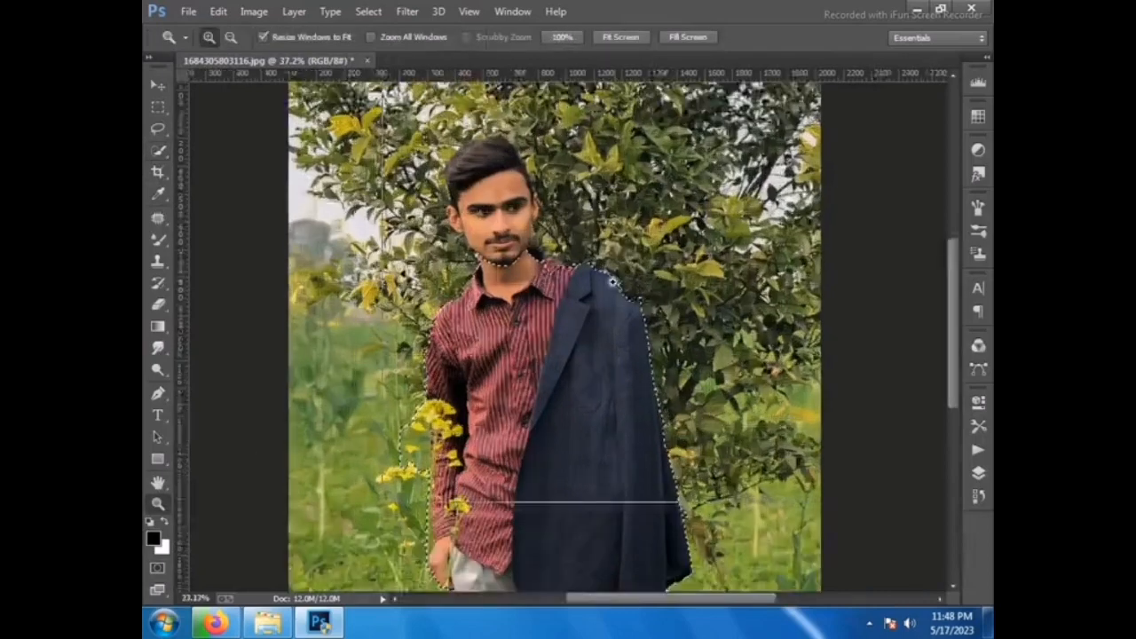
left_click(611, 281)
left_click(612, 281)
left_click(611, 282)
left_click(158, 170)
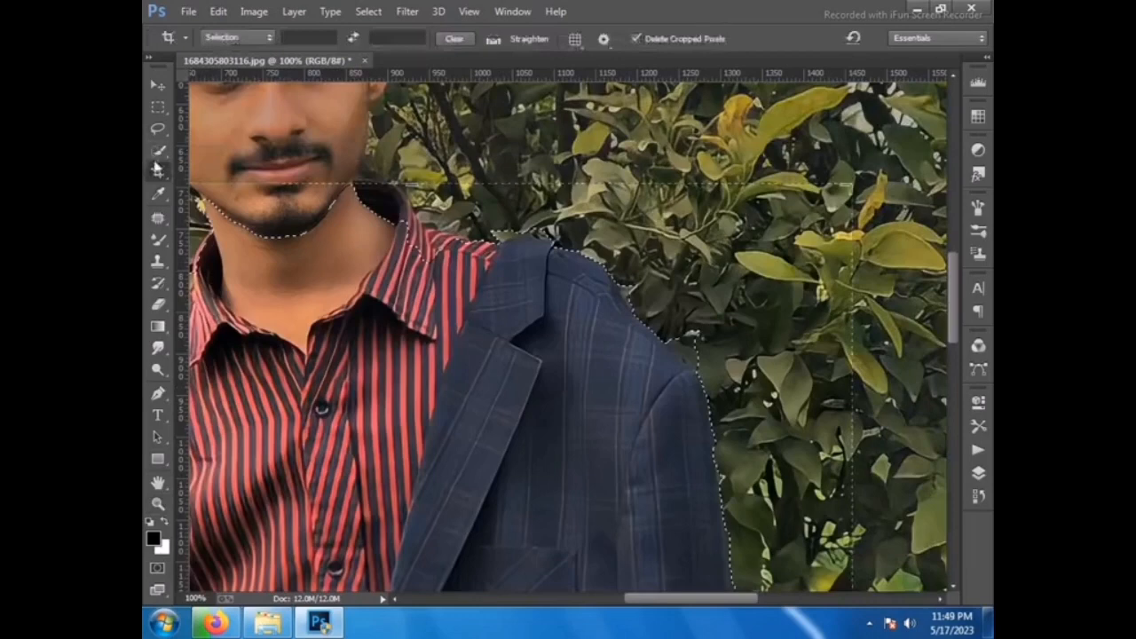
left_click(158, 151)
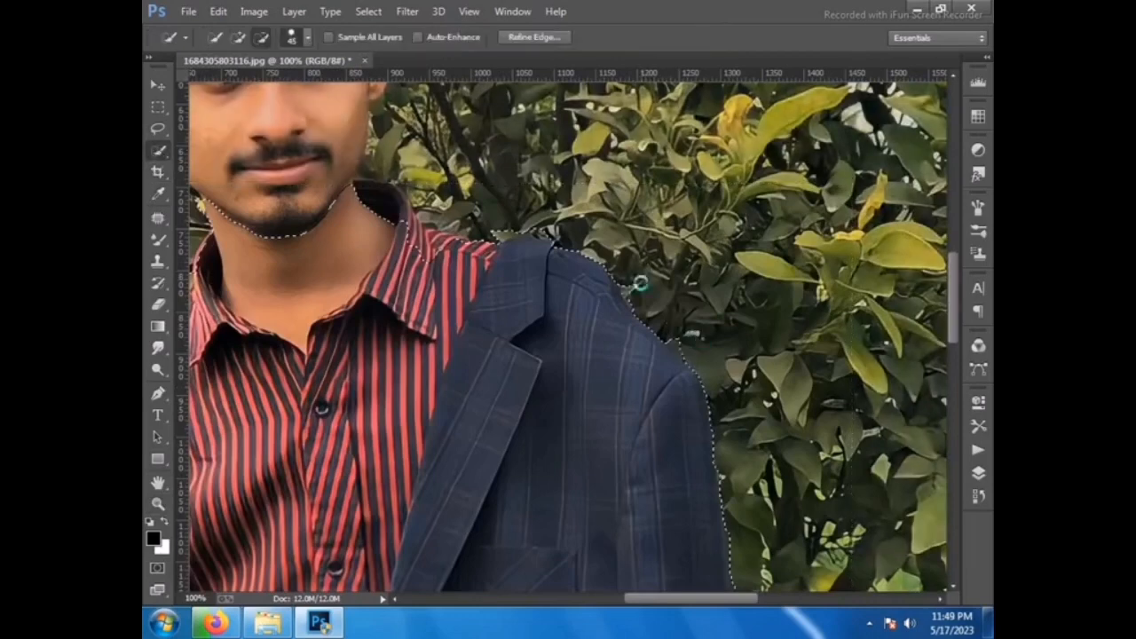
left_click(511, 217, "alt")
left_click_drag(409, 232, 437, 253)
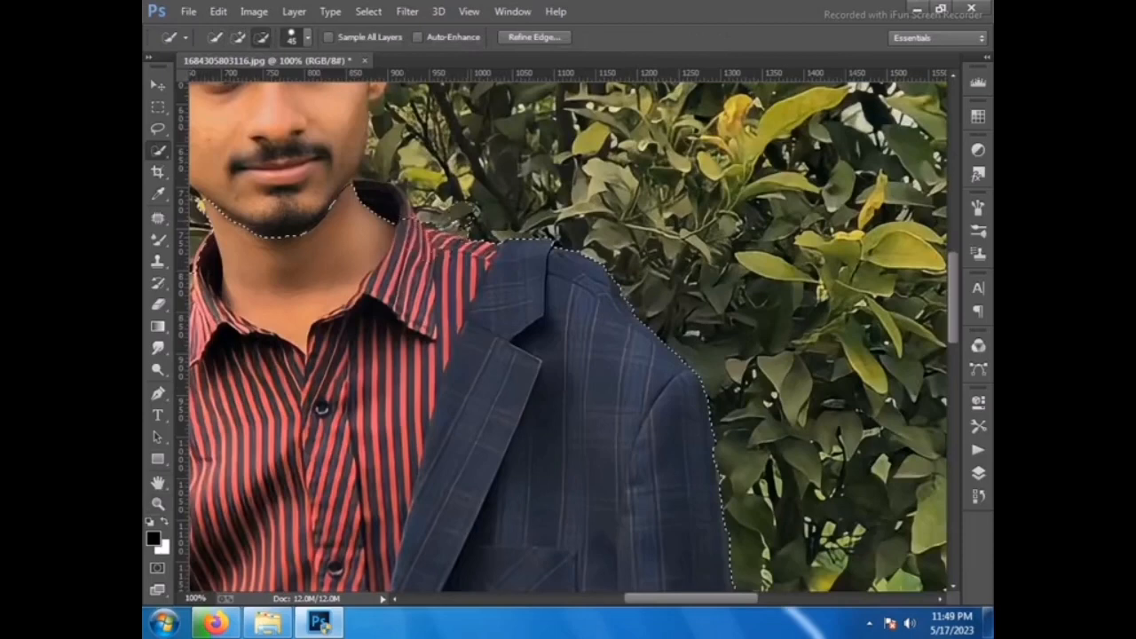
left_click(460, 216, "alt")
left_click(385, 201)
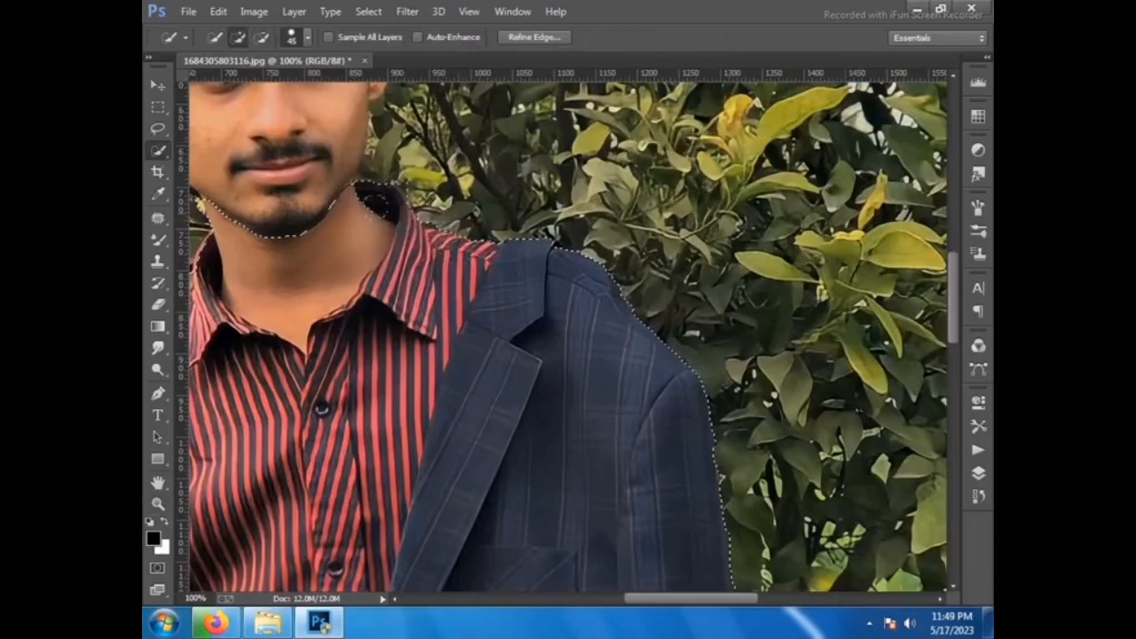
left_click(417, 179, "alt")
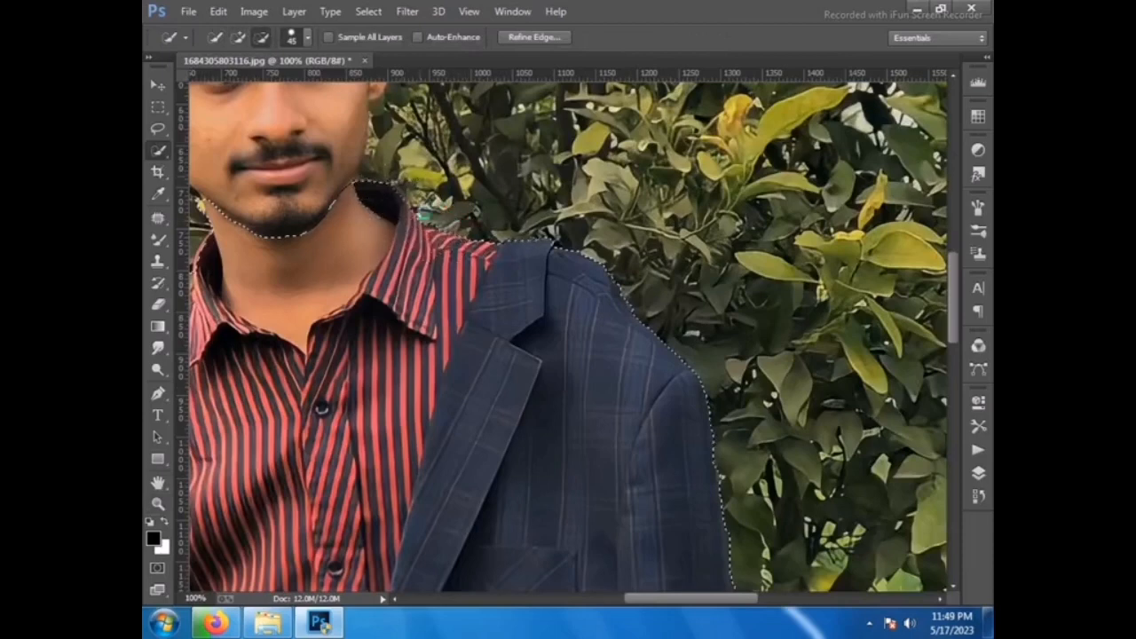
Refine the selection along the shirt sleeve and hanging hand, subtracting the surrounding plants and grass
left_click_drag(635, 598, 580, 598)
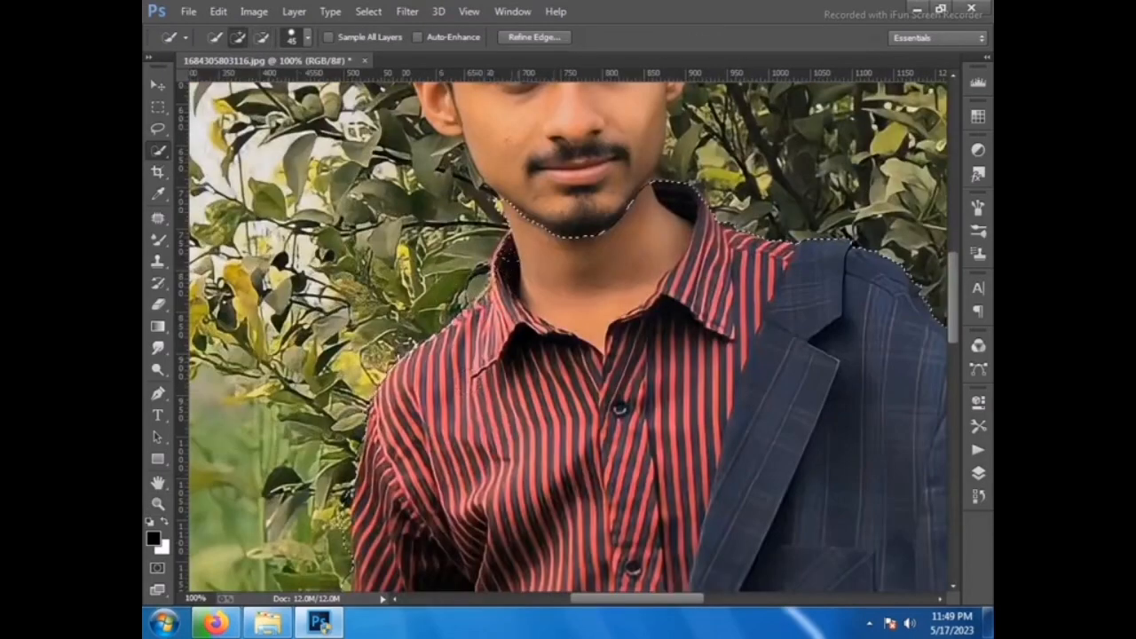
scroll(507, 261, "down", 5)
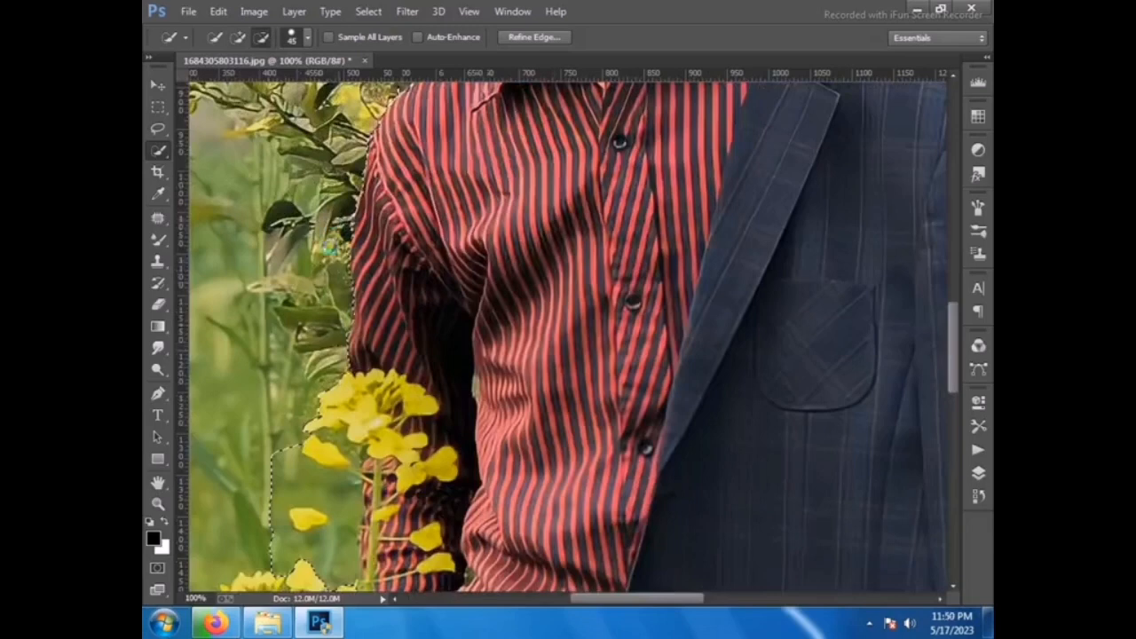
scroll(330, 246, "down", 2)
scroll(330, 257, "down", 2)
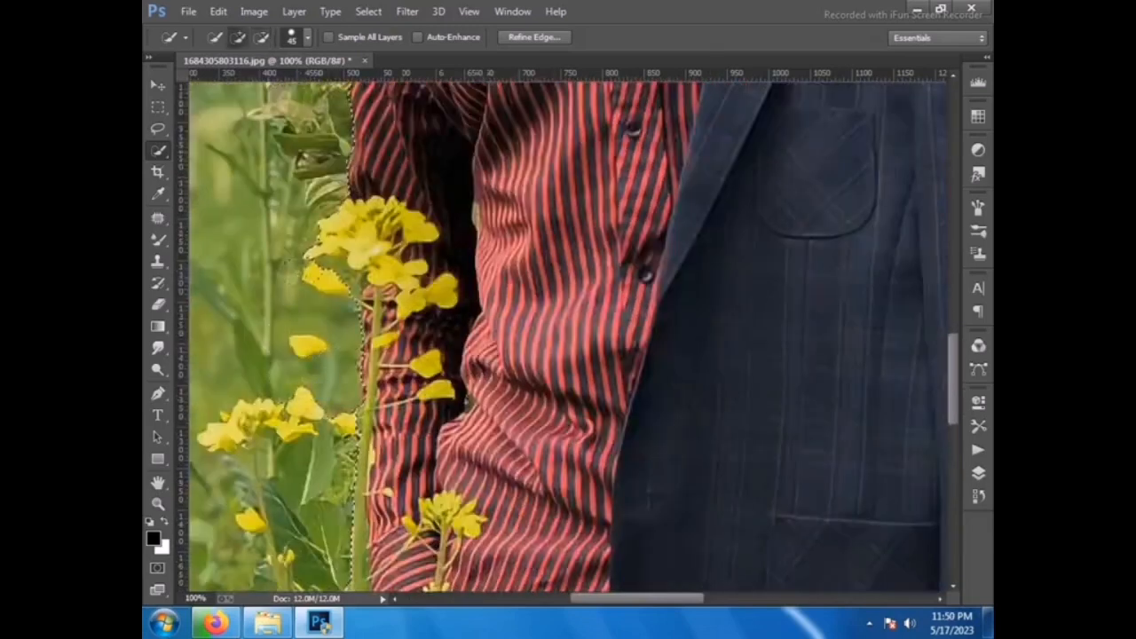
scroll(333, 330, "down", 8)
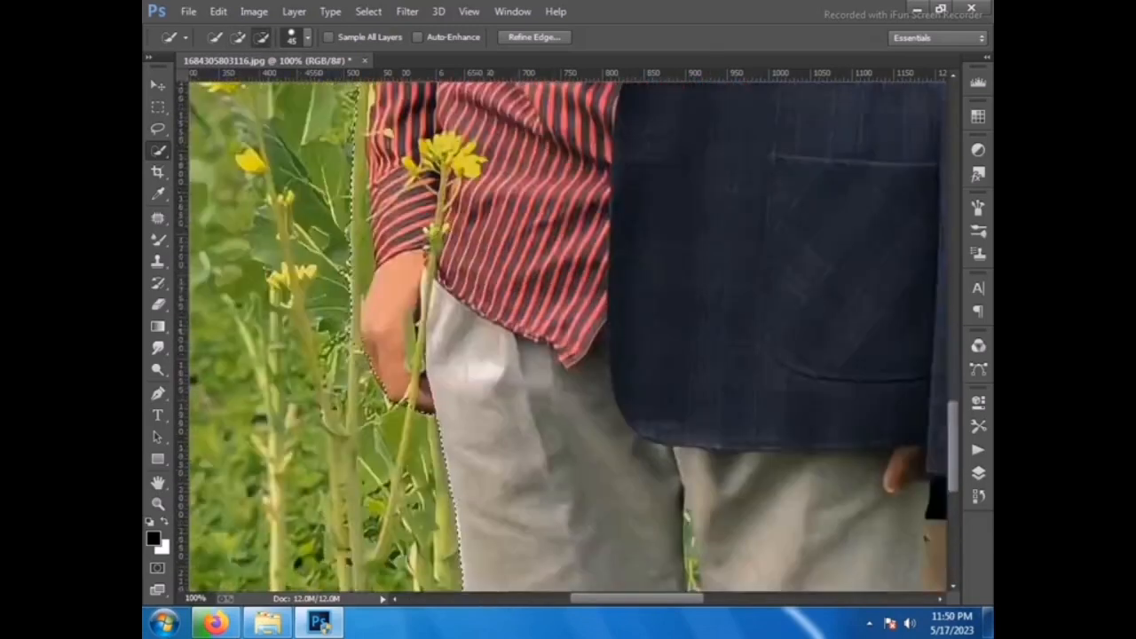
left_click(338, 281)
left_click_drag(339, 263, 349, 228)
Add the man's face, ears and hair to the selection with the Quick Selection tool
scroll(373, 248, "up", 2)
key("z")
key("h")
left_click_drag(437, 300, 521, 185)
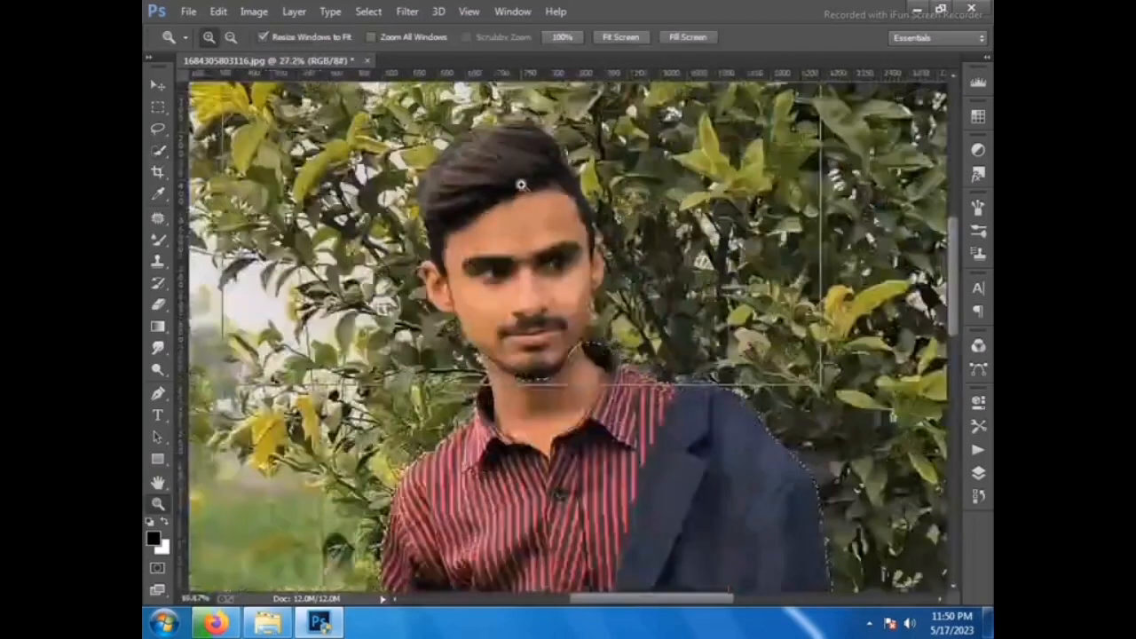
key("w")
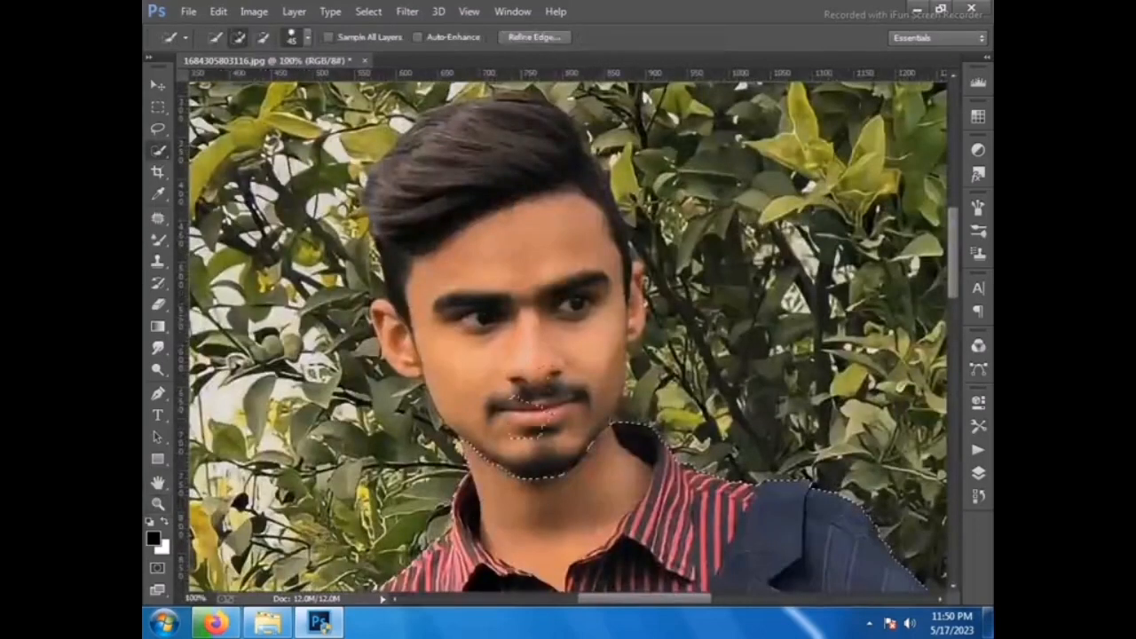
left_click_drag(558, 401, 488, 163)
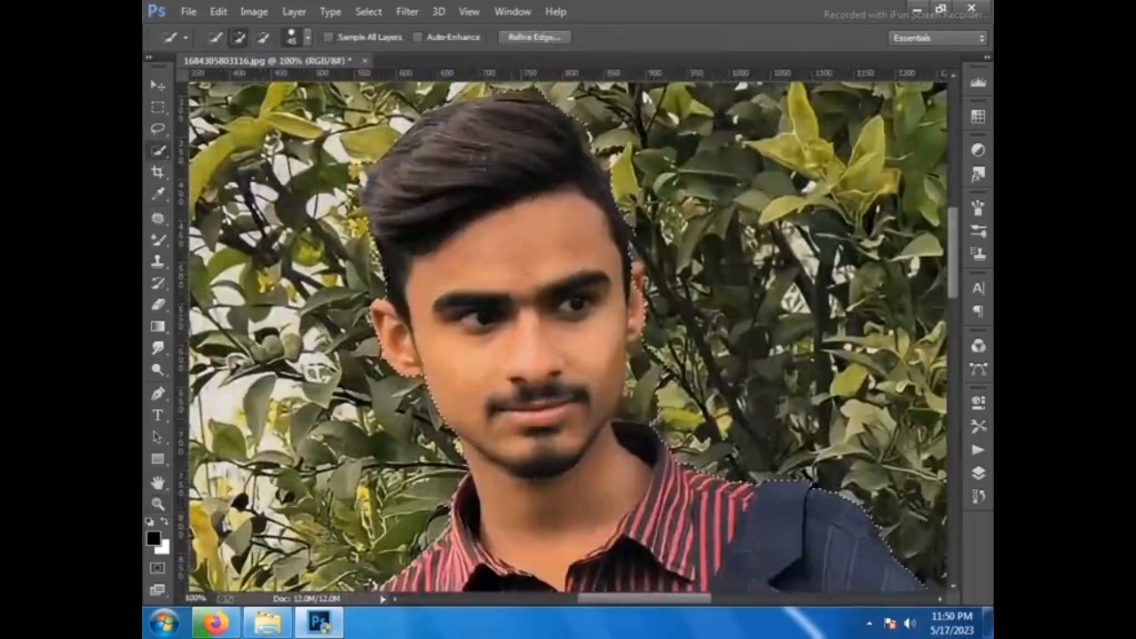
Switch to Firefox and open another suggested video on the YouTube page
left_click(216, 623)
scroll(735, 392, "down", 4)
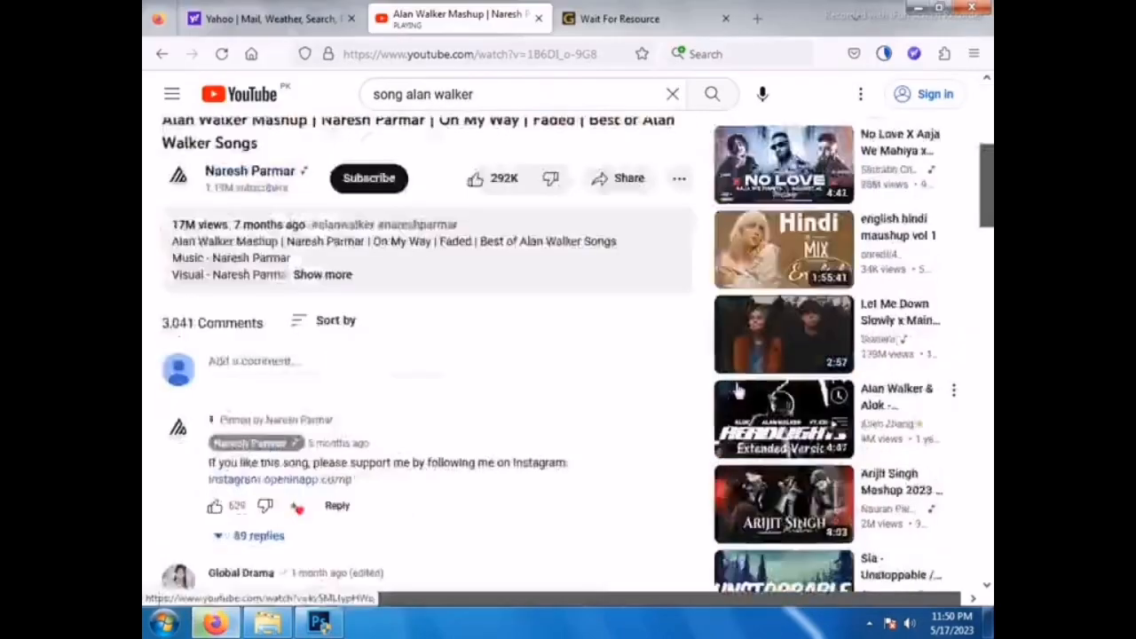
scroll(734, 392, "down", 5)
left_click(736, 388)
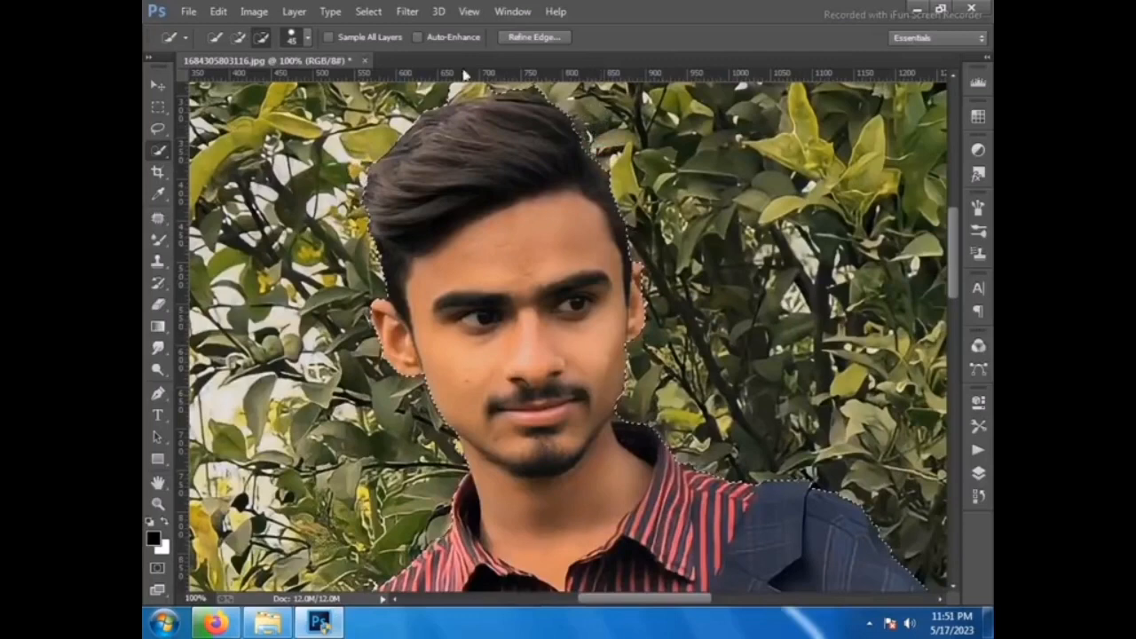
double_click(493, 76)
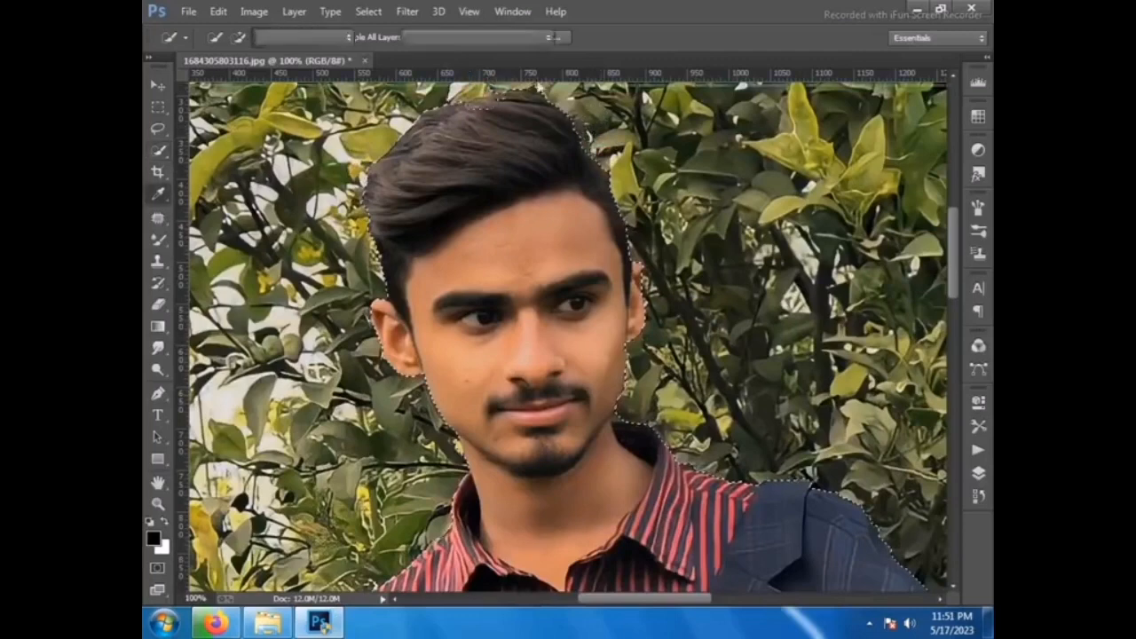
left_click(984, 83)
left_click(505, 115, "alt")
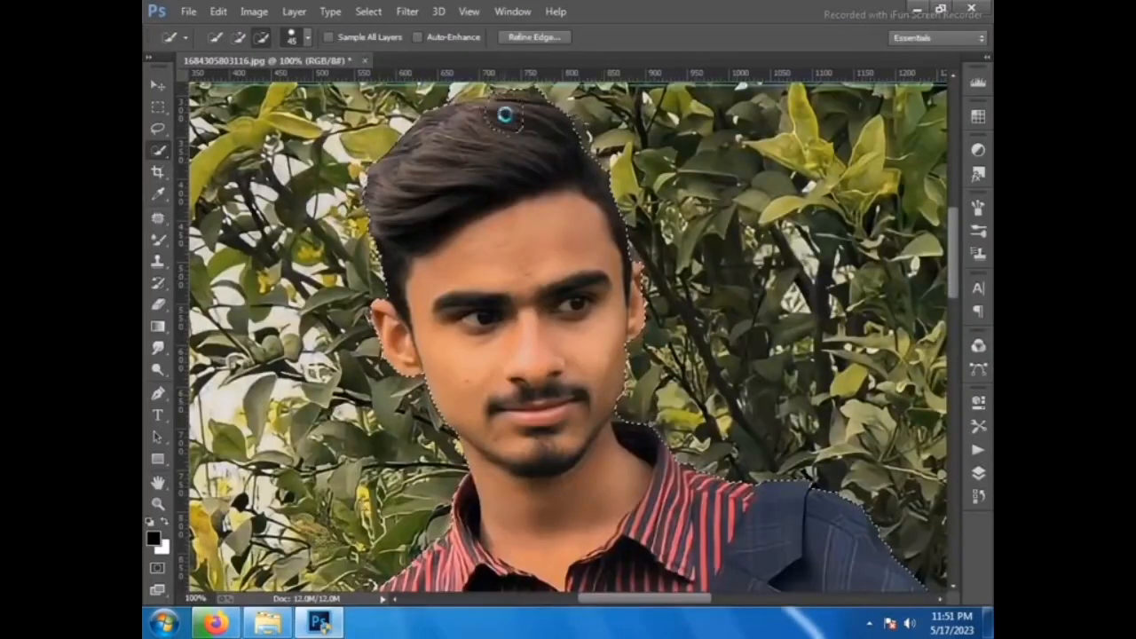
scroll(505, 114, "up", 2)
left_click(162, 87)
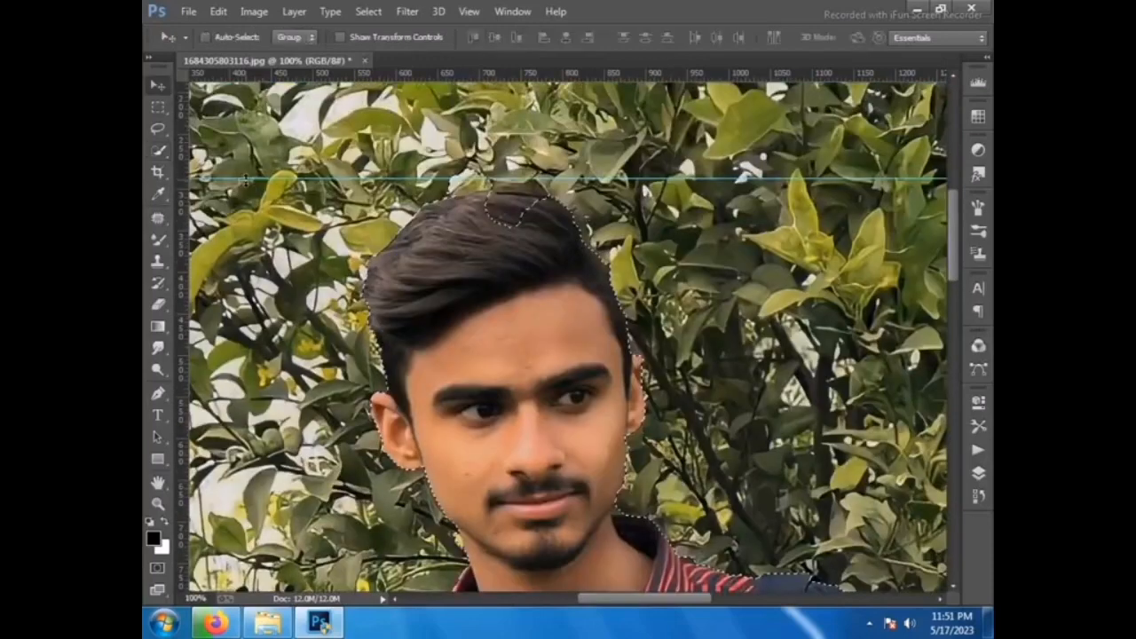
left_click_drag(242, 179, 284, 66)
Add the top of the man's hair to the selection with the Quick Selection tool
left_click(158, 150)
left_click(514, 209, "shift")
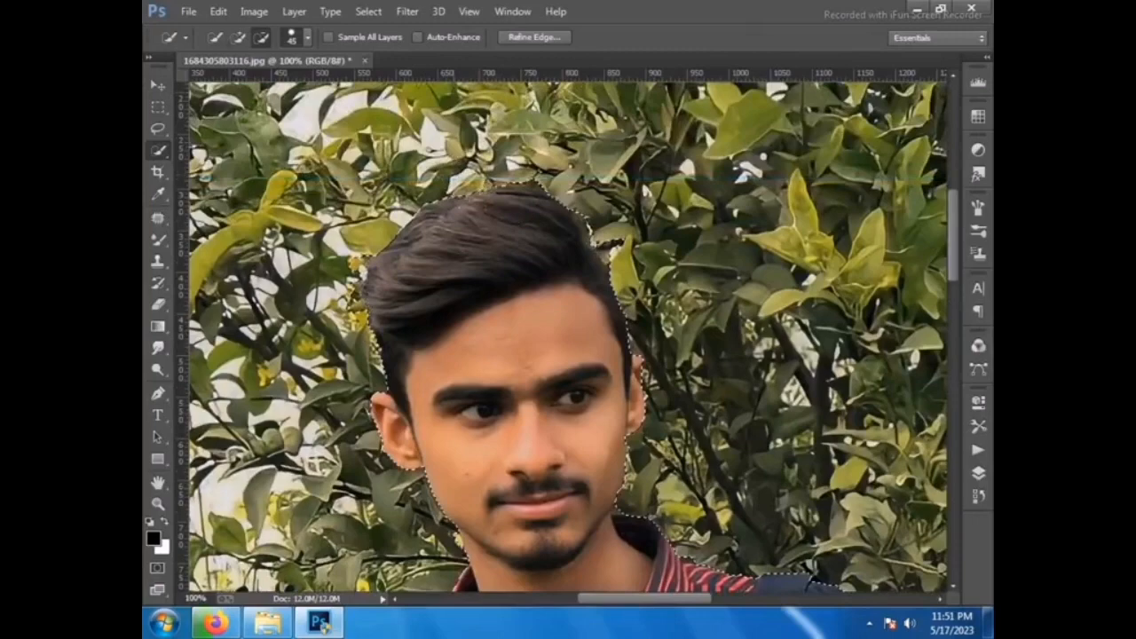
left_click(503, 209, "shift")
Tighten the selection between the ear, jawline and collar with a size 10 brush, subtracting the leaves beside the cheek
scroll(618, 245, "down", 4)
key("z")
left_click(643, 359)
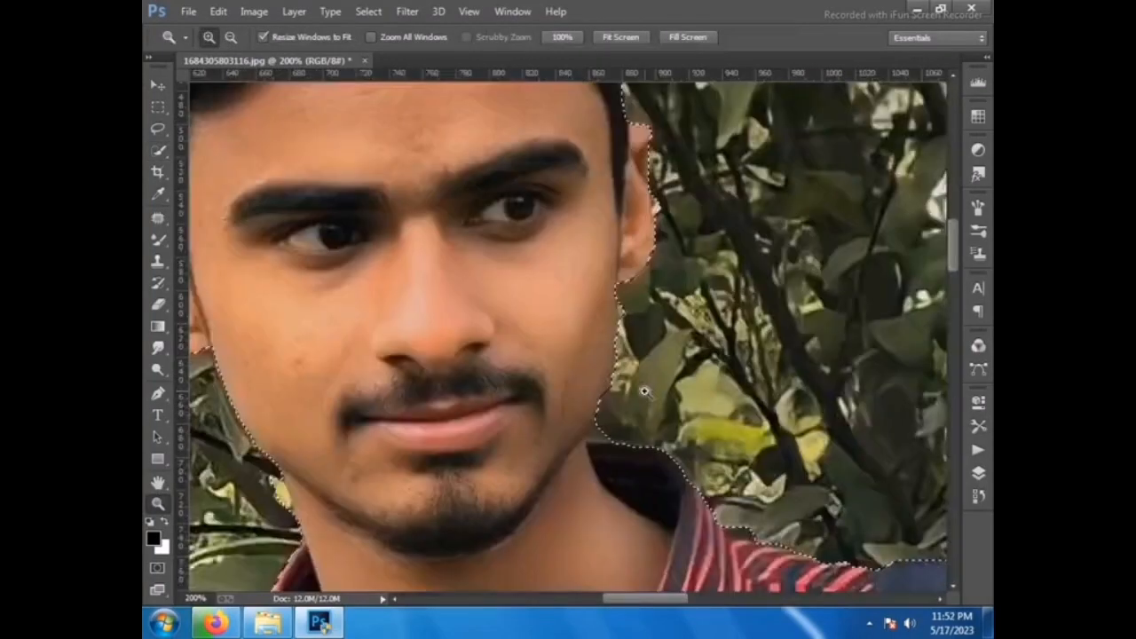
key("w")
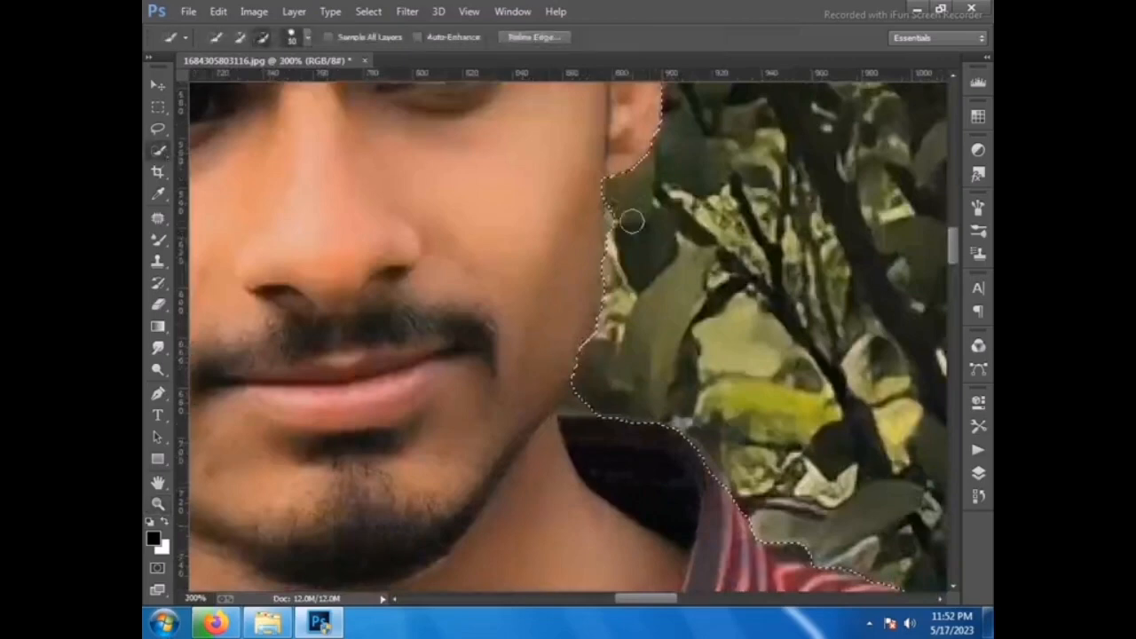
left_click(571, 364, "shift")
left_click(666, 363, "alt")
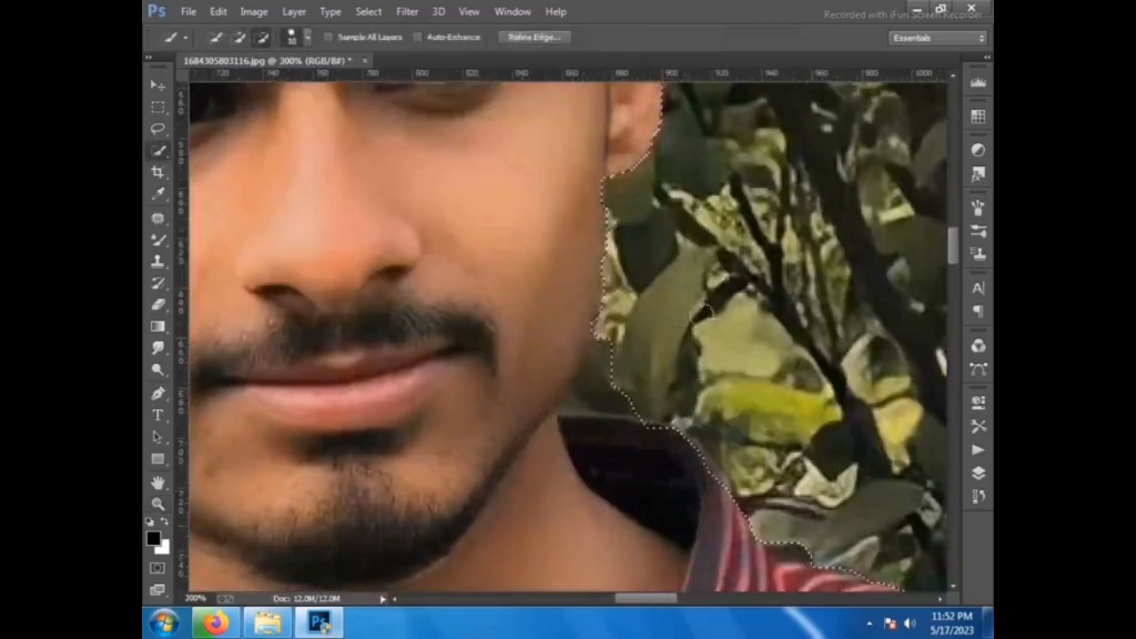
left_click(578, 401, "alt")
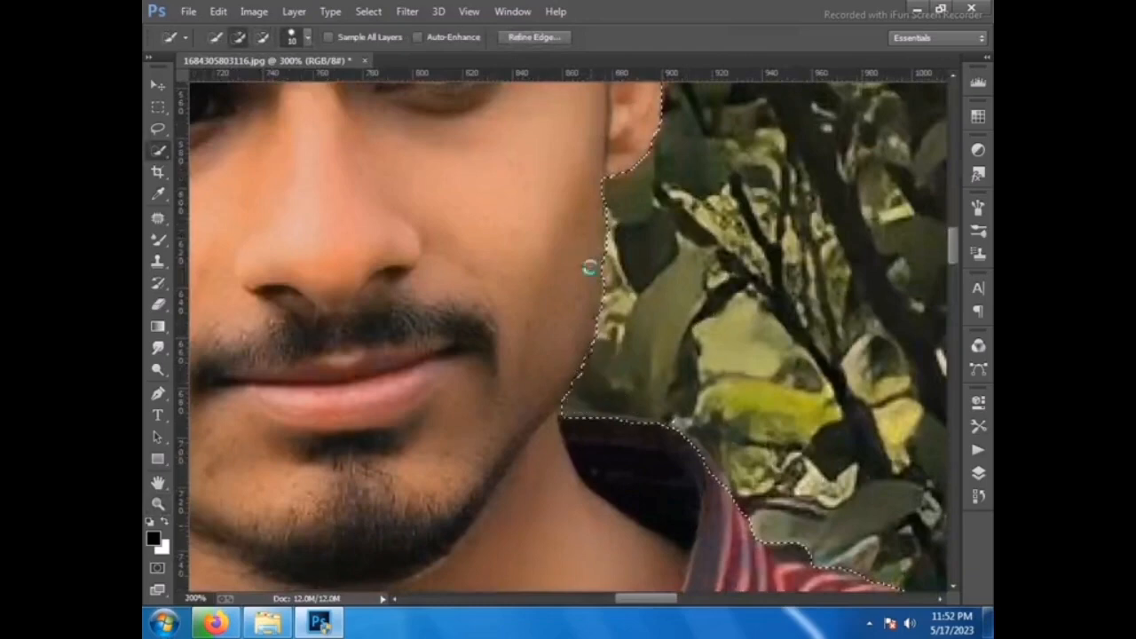
scroll(601, 358, "down", 5)
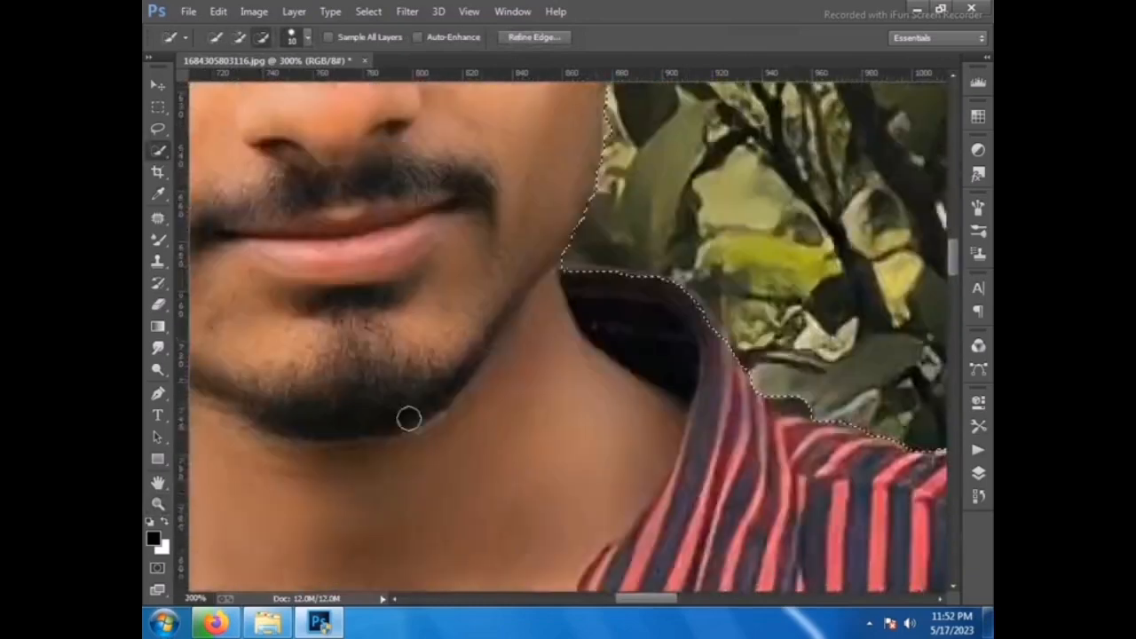
Invert the selection to select the background instead of the man
left_click(158, 502)
key("ctrl+0")
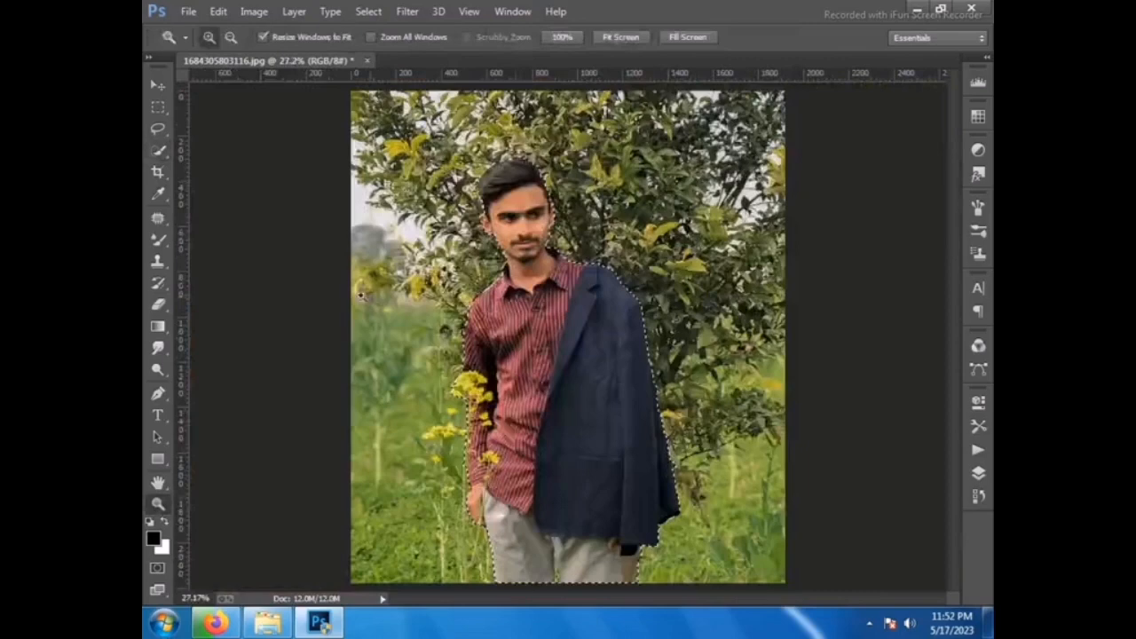
left_click(158, 151)
right_click(415, 129)
left_click(466, 160)
left_click(158, 503)
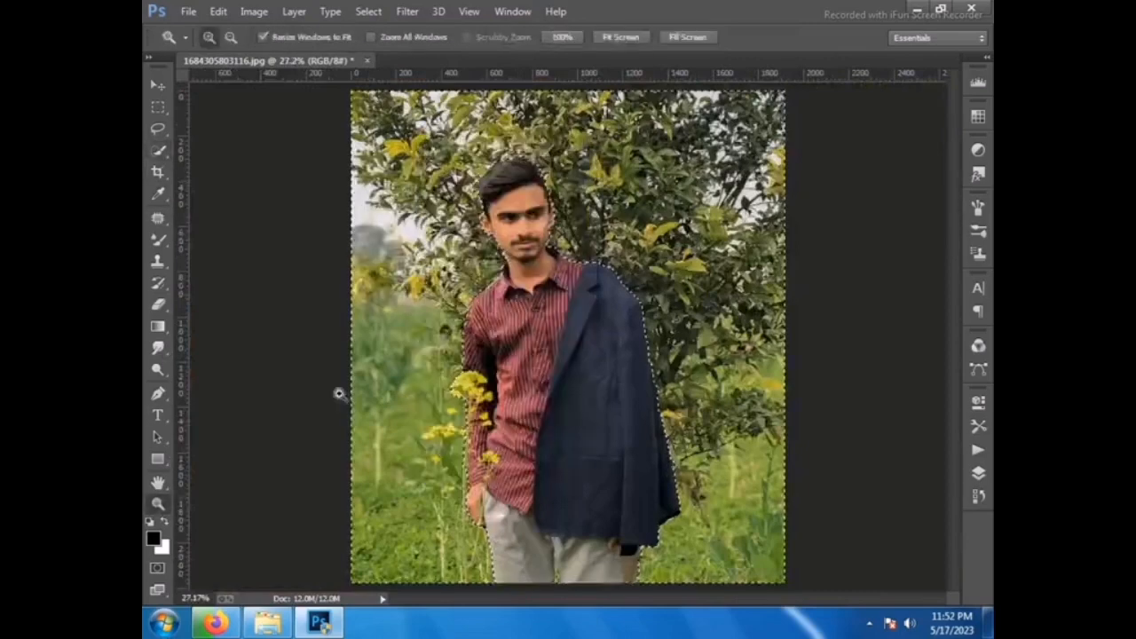
Refine the selection edge around the hair using Refine Edge with a size 35 radius brush
left_click_drag(434, 150, 615, 266)
left_click(158, 151)
key("ctrl+alt+r")
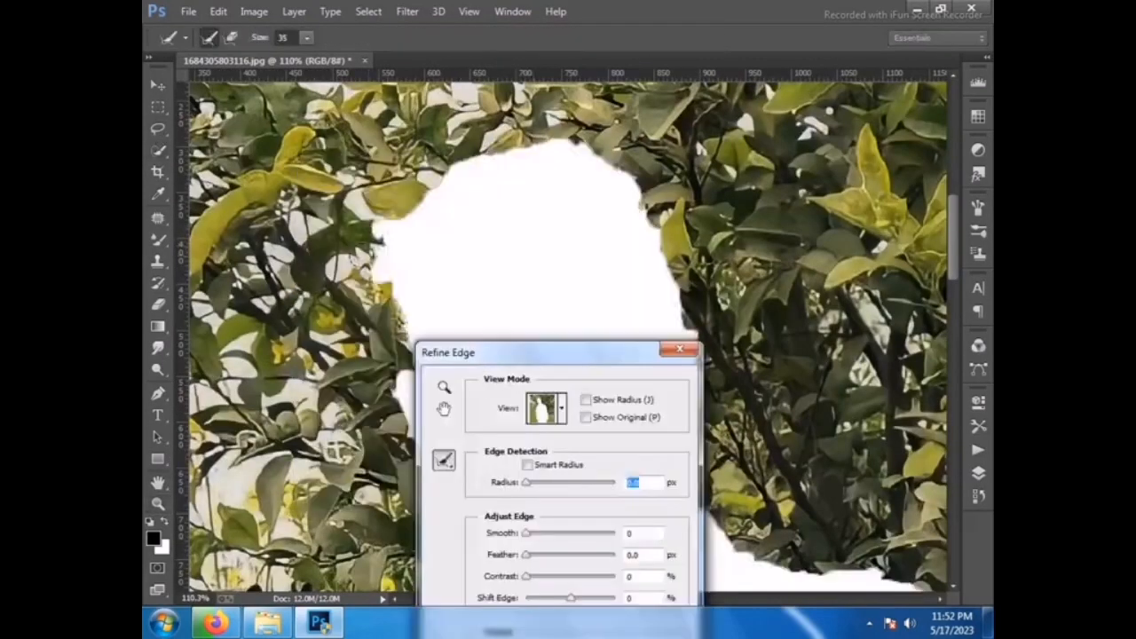
mouse_move(390, 257)
left_mouse_down()
mouse_move(533, 151)
mouse_move(612, 159)
mouse_move(683, 284)
left_mouse_up()
key("Return")
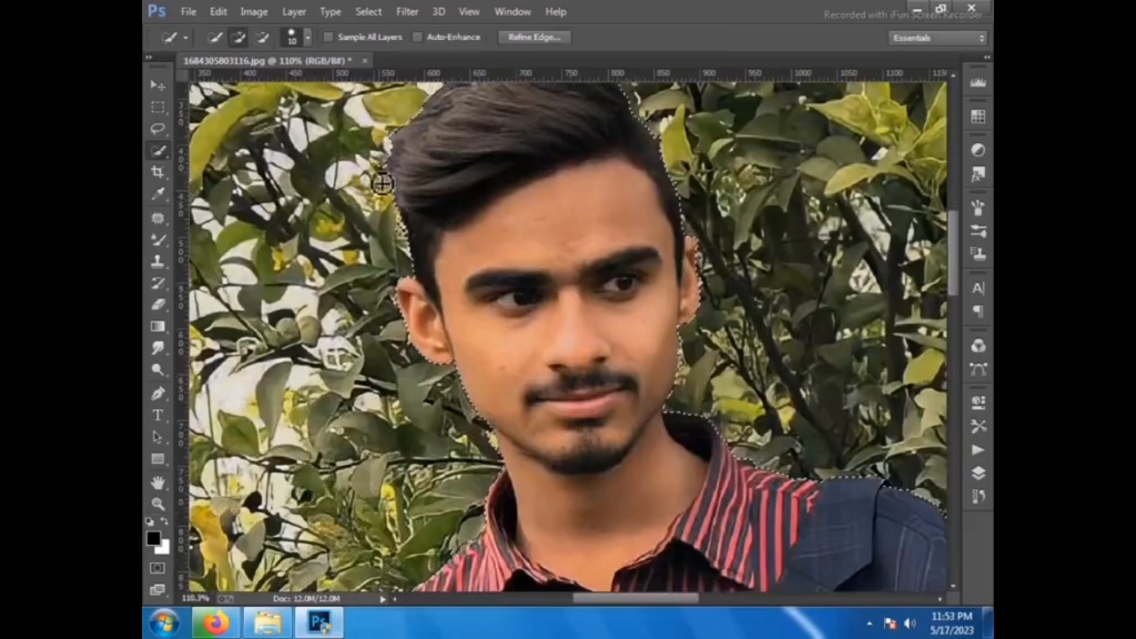
left_click(407, 11)
mouse_move(464, 211)
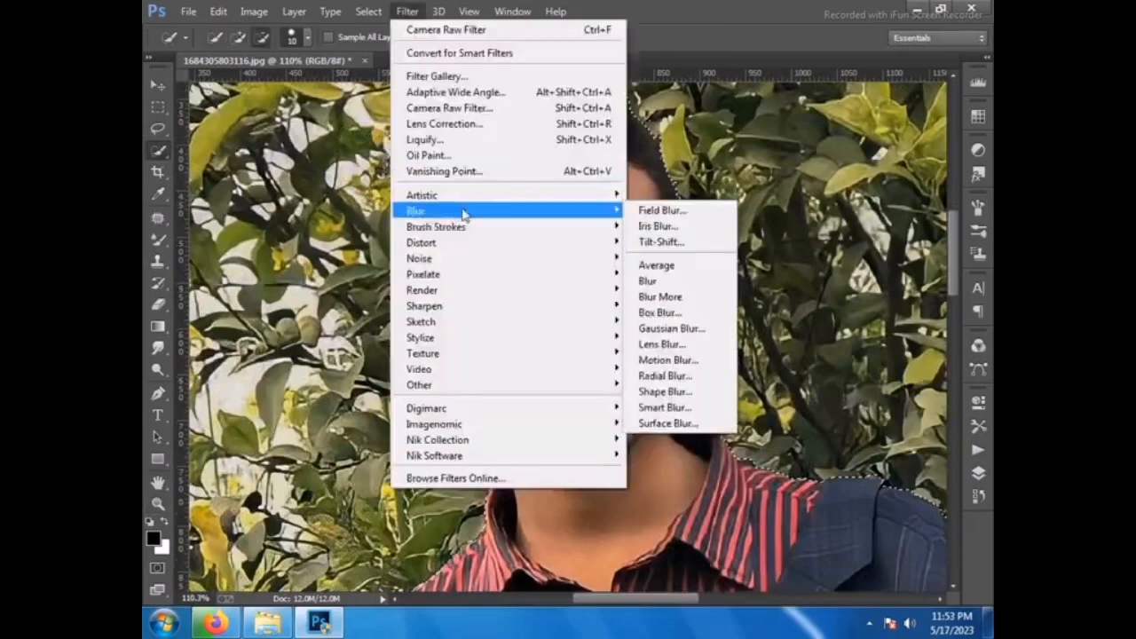
left_click(668, 241)
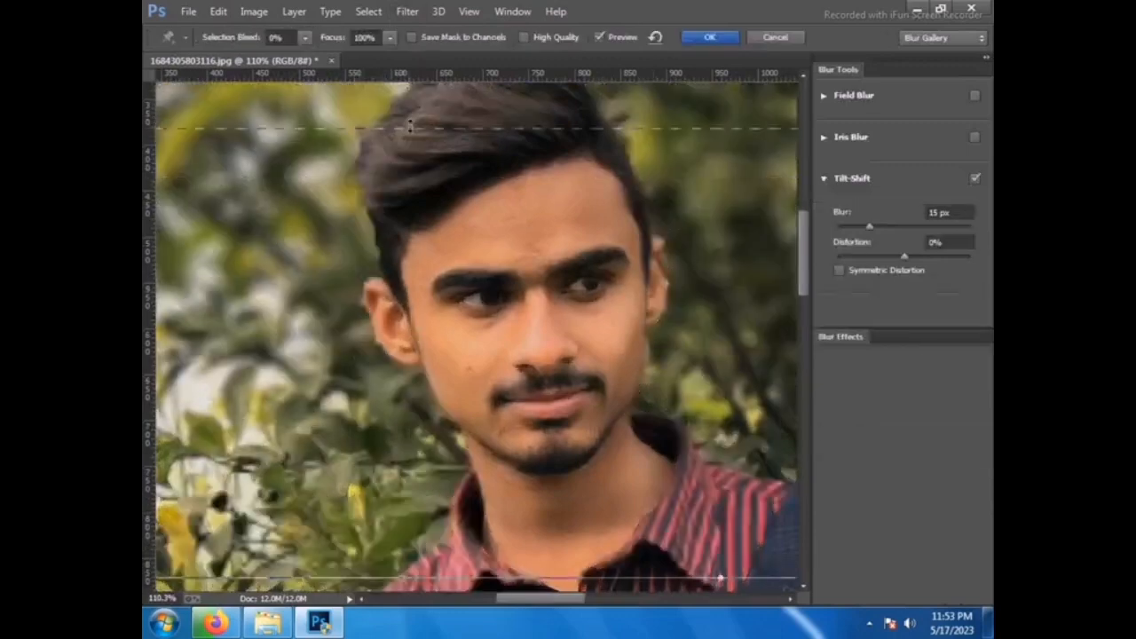
key("Escape")
Start a Tilt-Shift blur on the selected background and move its focus centre down to the lower part of the jacket
left_click(160, 502)
key("ctrl+0")
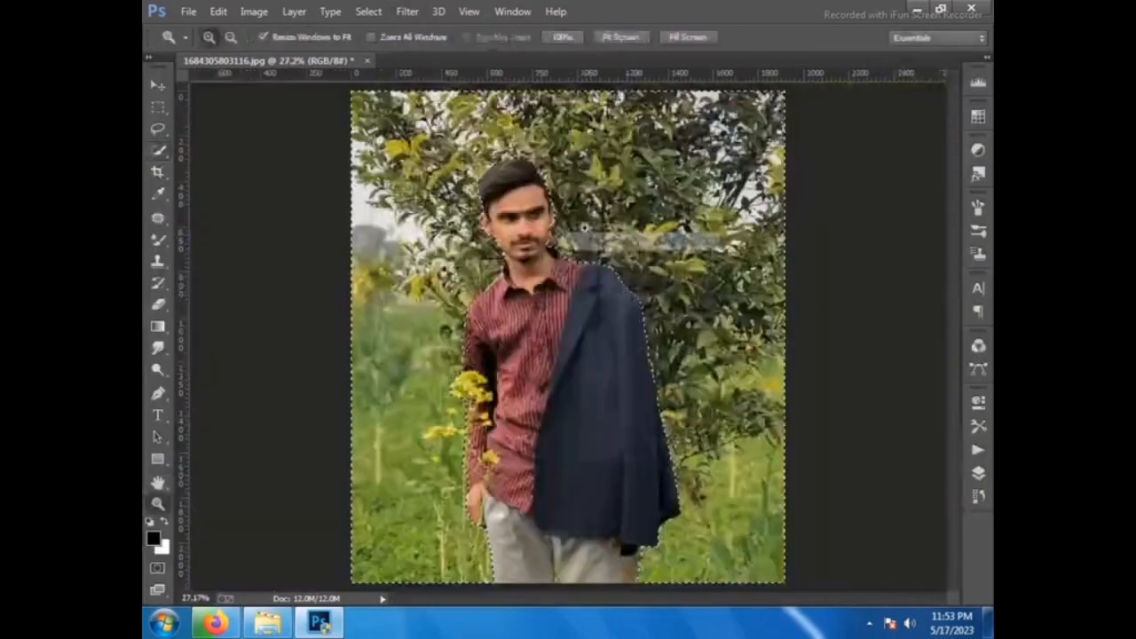
left_click(407, 10)
mouse_move(453, 211)
left_click(664, 241)
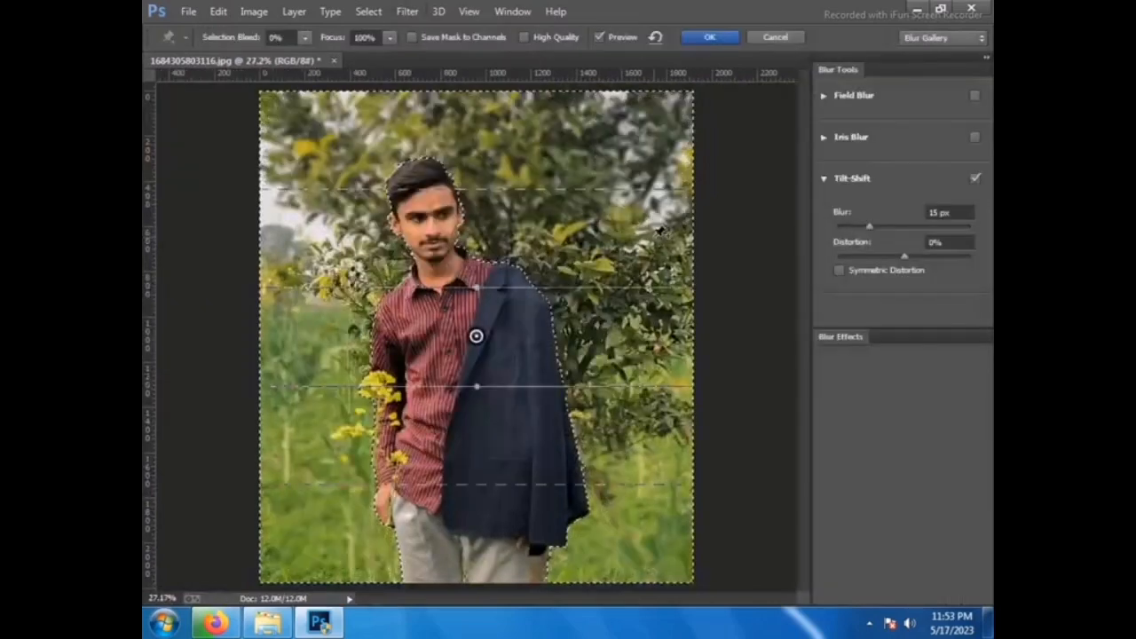
left_click_drag(476, 335, 457, 486)
Adjust the Tilt-Shift focus boundaries around the lower jacket, increase the blur slightly and apply it to the background
left_click_drag(477, 436, 478, 404)
left_click_drag(479, 540, 479, 597)
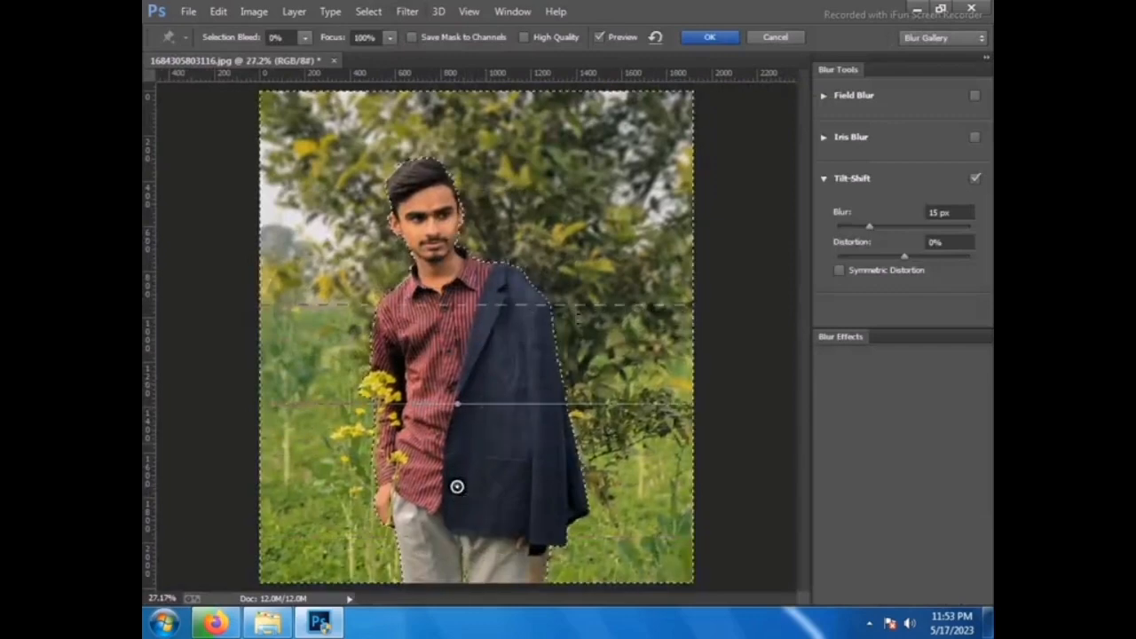
left_click_drag(481, 404, 481, 384)
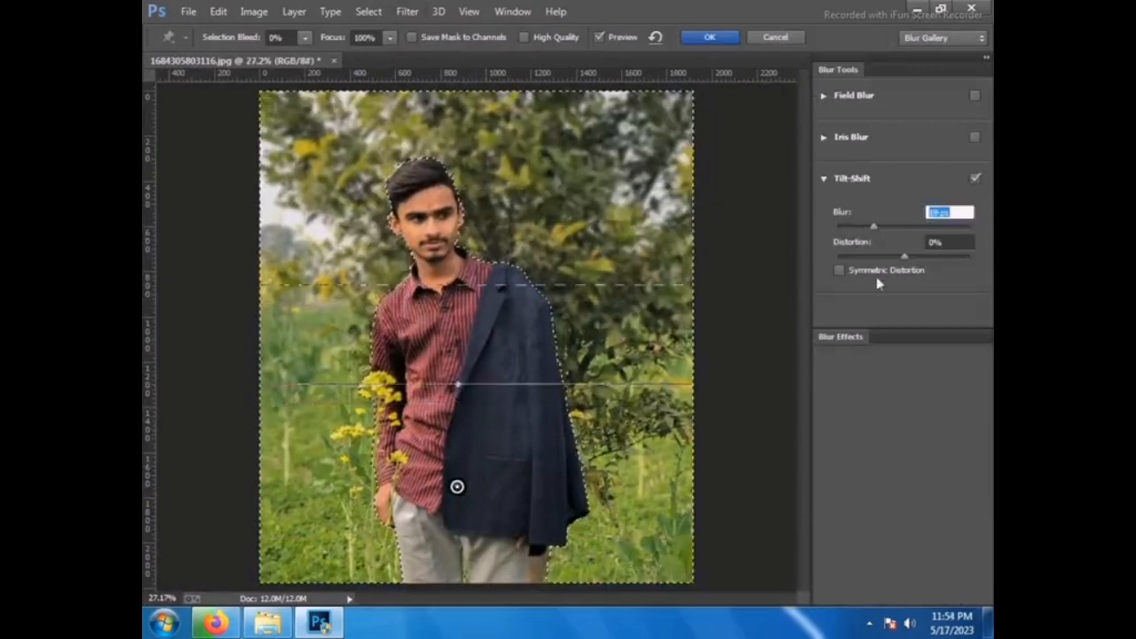
key("Return")
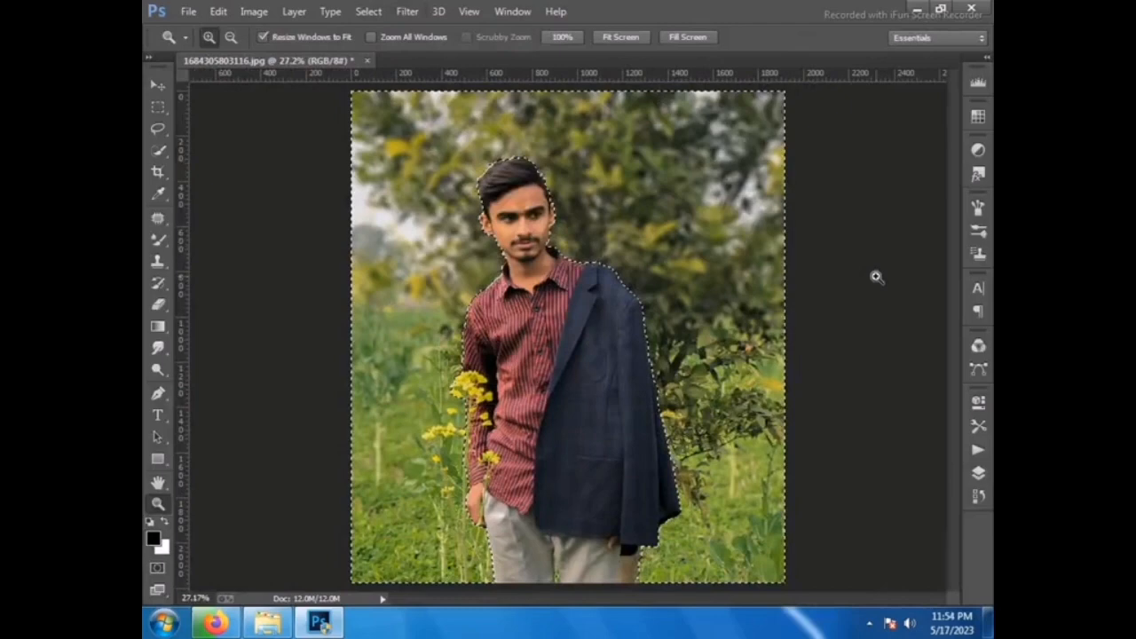
Deselect the background selection
right_click(499, 134)
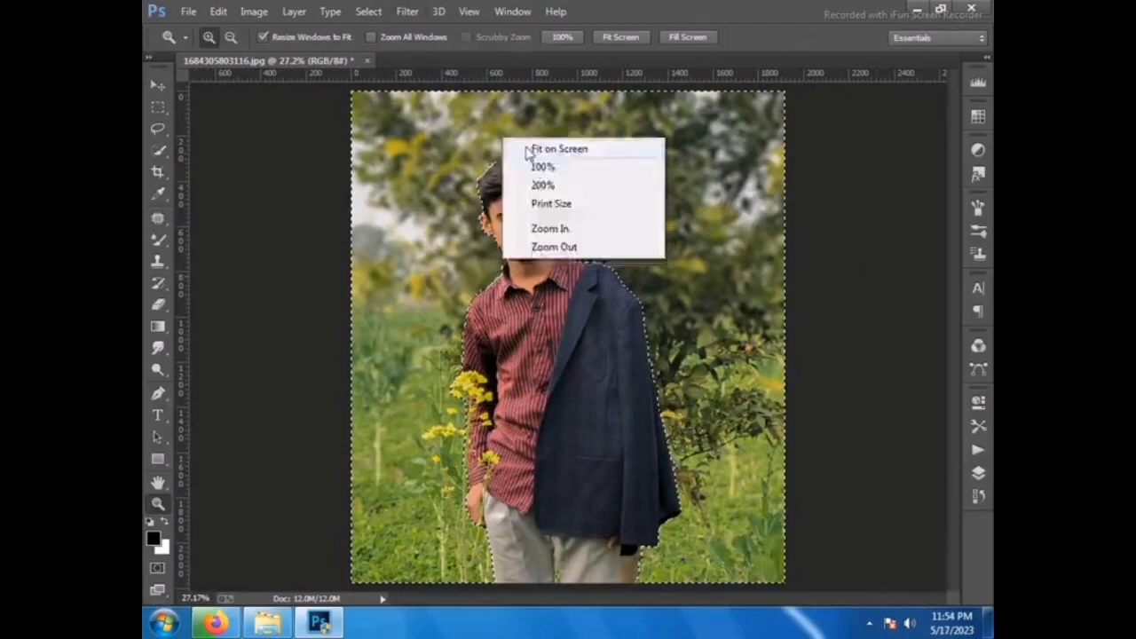
key("Escape")
left_click(158, 150)
right_click(564, 193)
left_click(593, 204)
Reshape the top and front of the man's hair with the Liquify filter's Forward Warp tool, using a size 150 brush at pressure 100
left_click(407, 12)
left_click(459, 130)
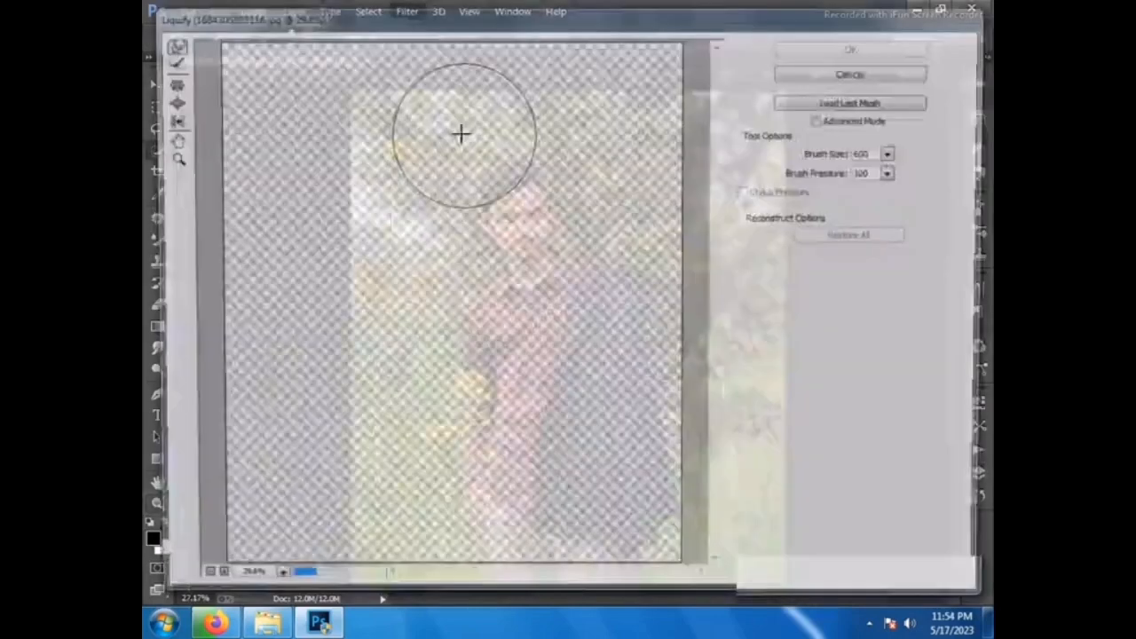
key("bracketleft")
key("bracketleft")
key("bracketleft")
key("bracketleft")
key("bracketleft")
key("bracketleft")
key("bracketleft")
key("bracketleft")
key("bracketleft")
key("bracketleft")
double_click(168, 157)
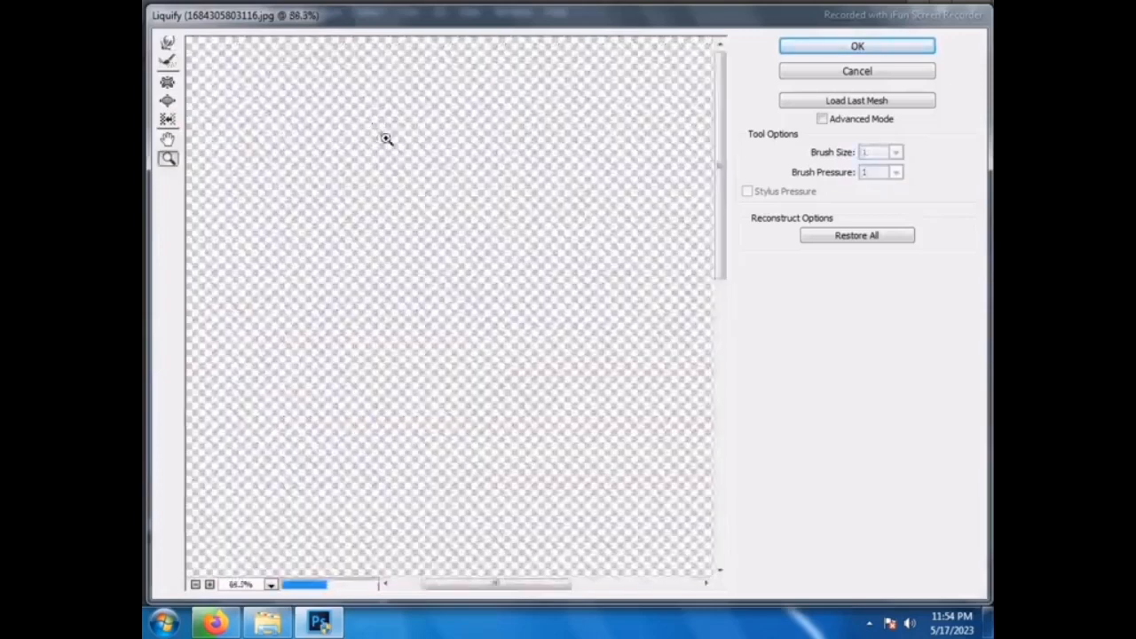
mouse_move(451, 431)
left_mouse_down()
mouse_move(428, 404)
mouse_move(444, 351)
left_mouse_up()
key("bracketright")
key("bracketright")
key("bracketright")
left_click_drag(619, 323, 636, 305)
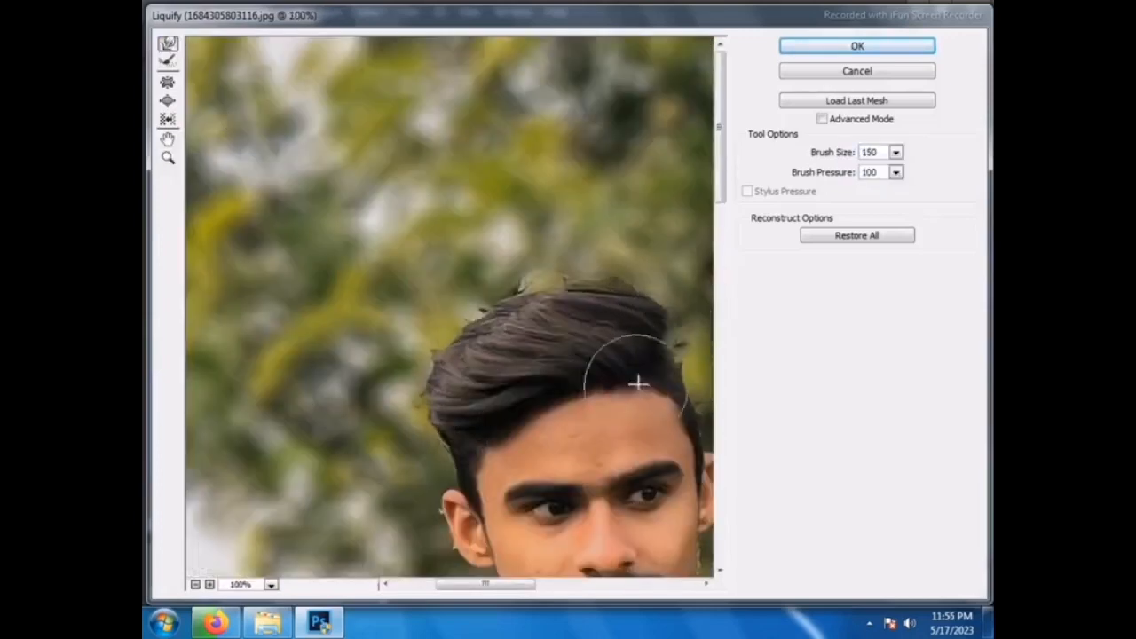
left_click_drag(624, 373, 601, 387)
mouse_move(591, 304)
left_mouse_down()
mouse_move(523, 340)
mouse_move(665, 363)
left_mouse_up()
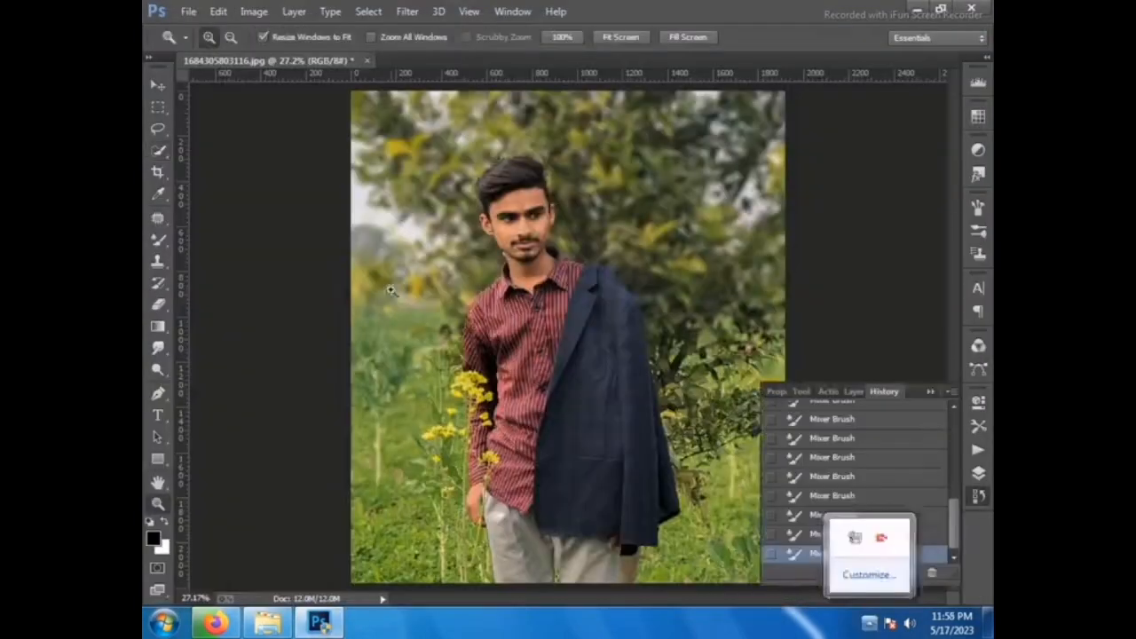
Smooth the man's facial skin with the Mixer Brush at 21% wet, using a size 40 brush
left_click(510, 206)
left_click(563, 264)
right_click(394, 298)
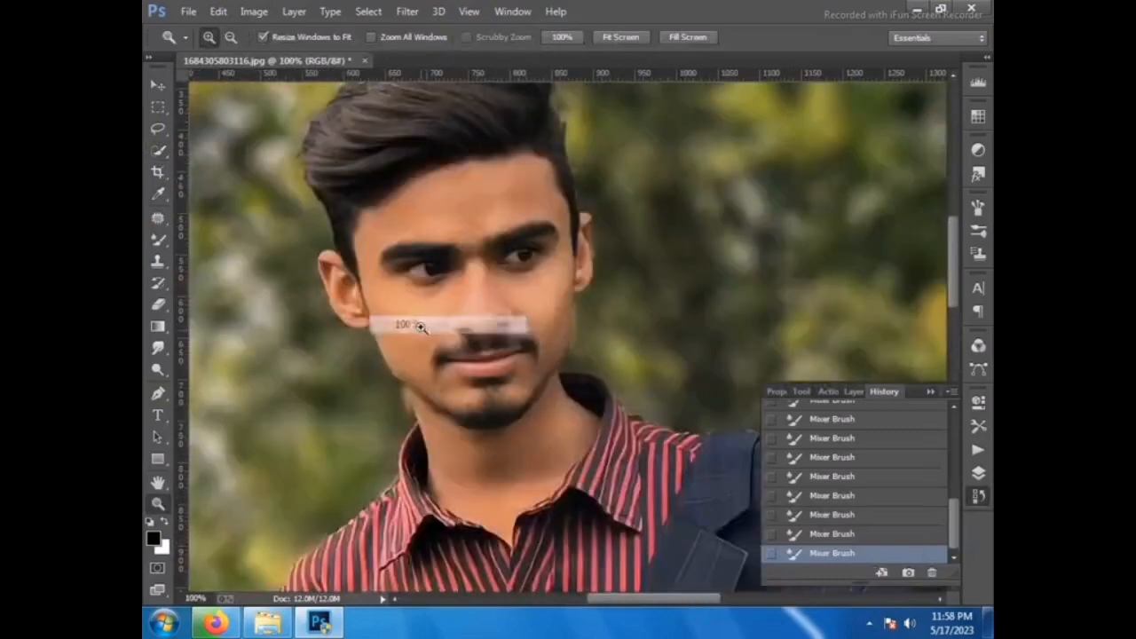
key("b")
left_click_drag(529, 37, 519, 60)
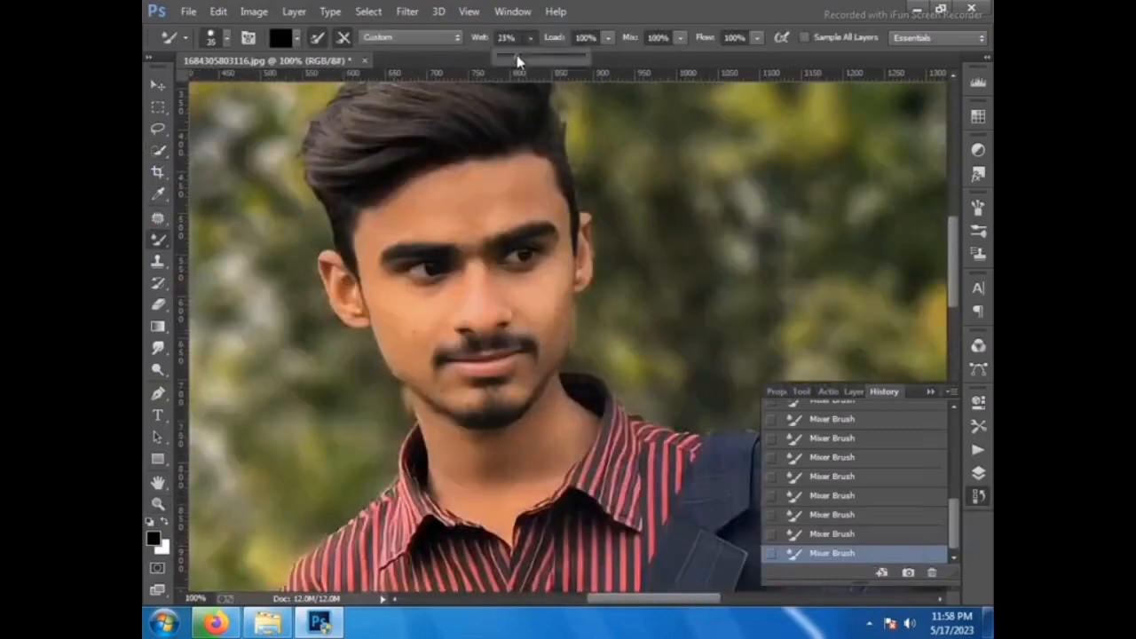
key("bracketright")
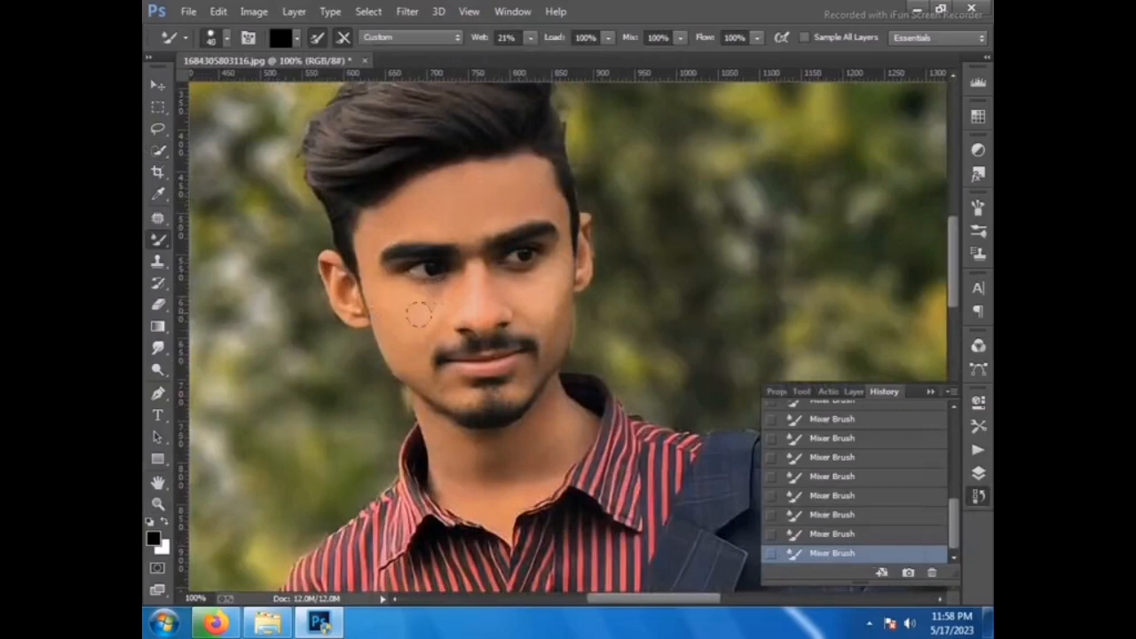
Set the Mixer Brush to 16% wet and smooth the forehead, cheeks and skin under the eyes with brush sizes 25 to 35
left_click(530, 38)
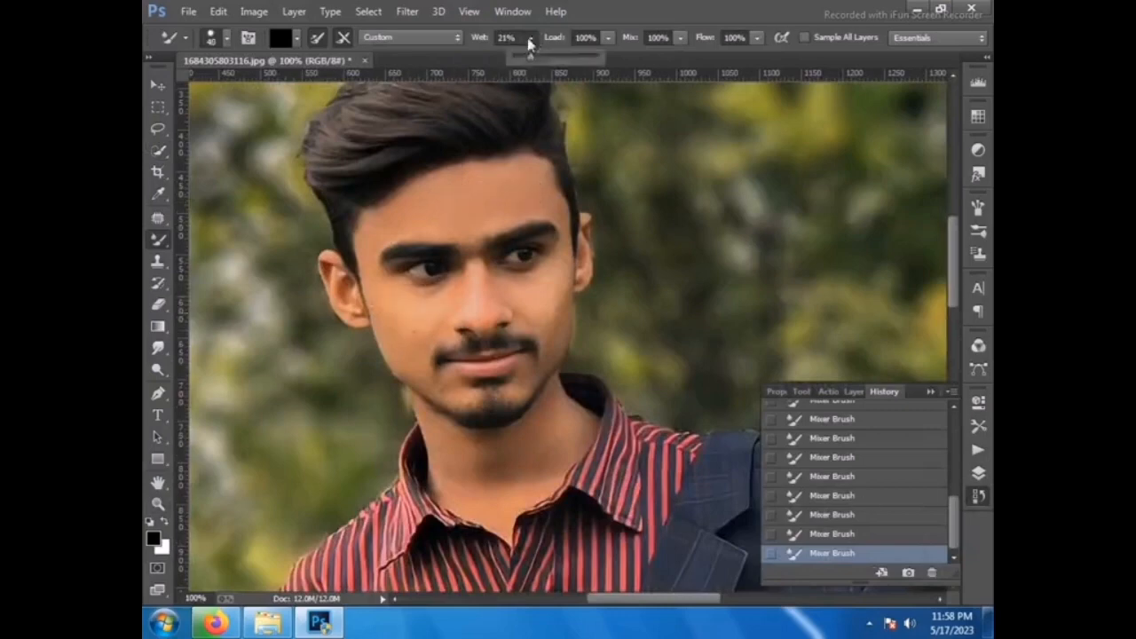
left_click(162, 504)
left_click(498, 304)
left_click(156, 197)
left_click(158, 240)
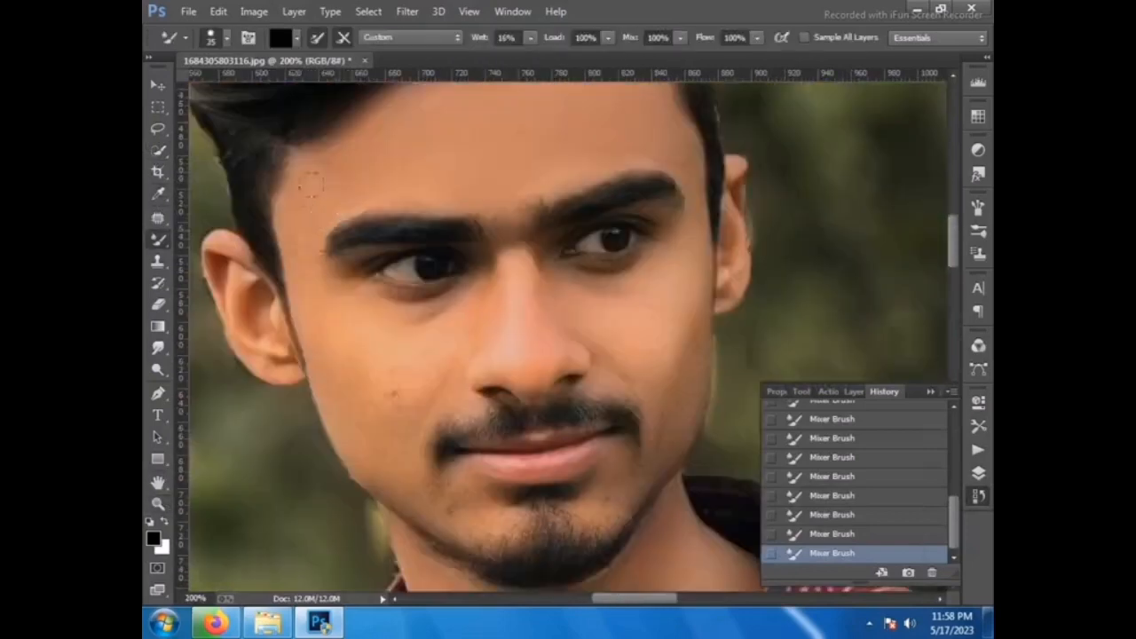
left_click_drag(498, 223, 504, 232)
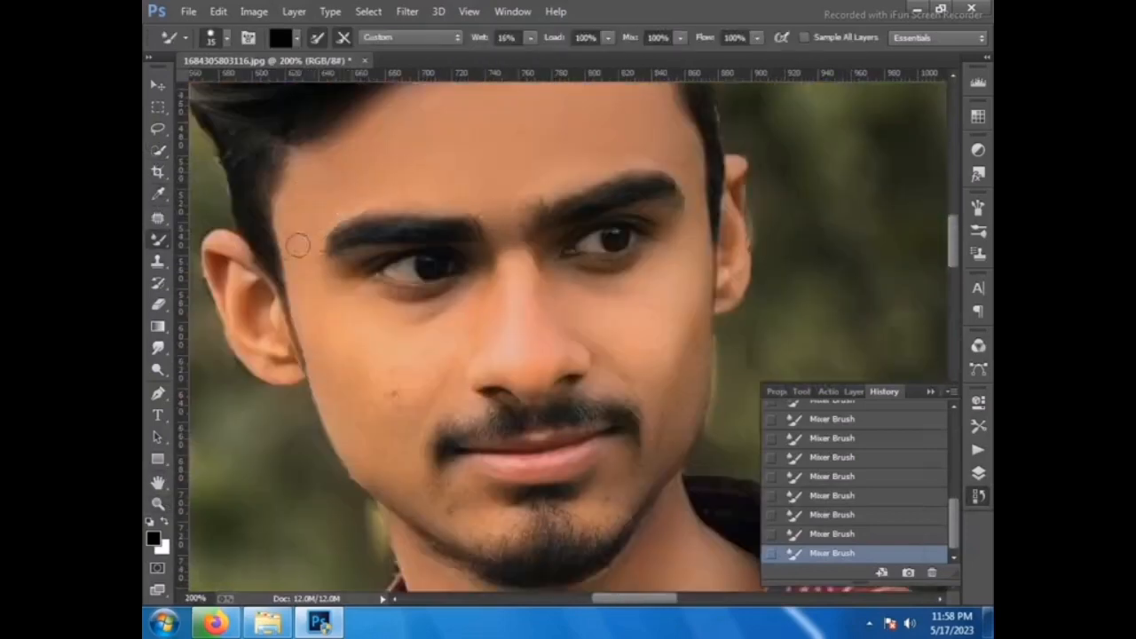
key("bracketright")
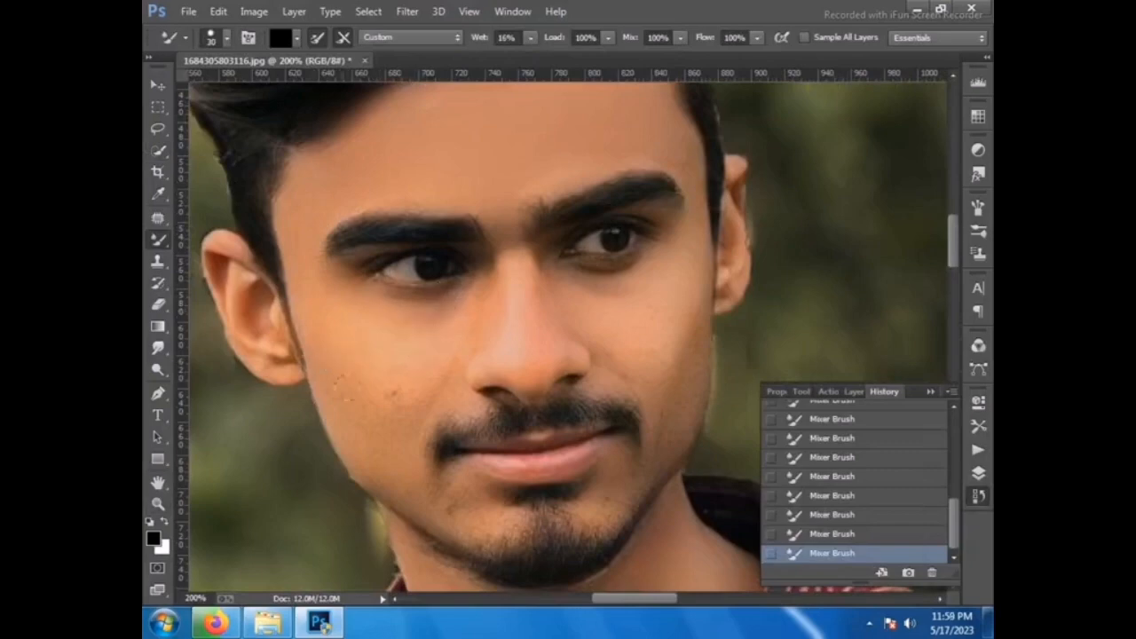
scroll(369, 368, "down", 2)
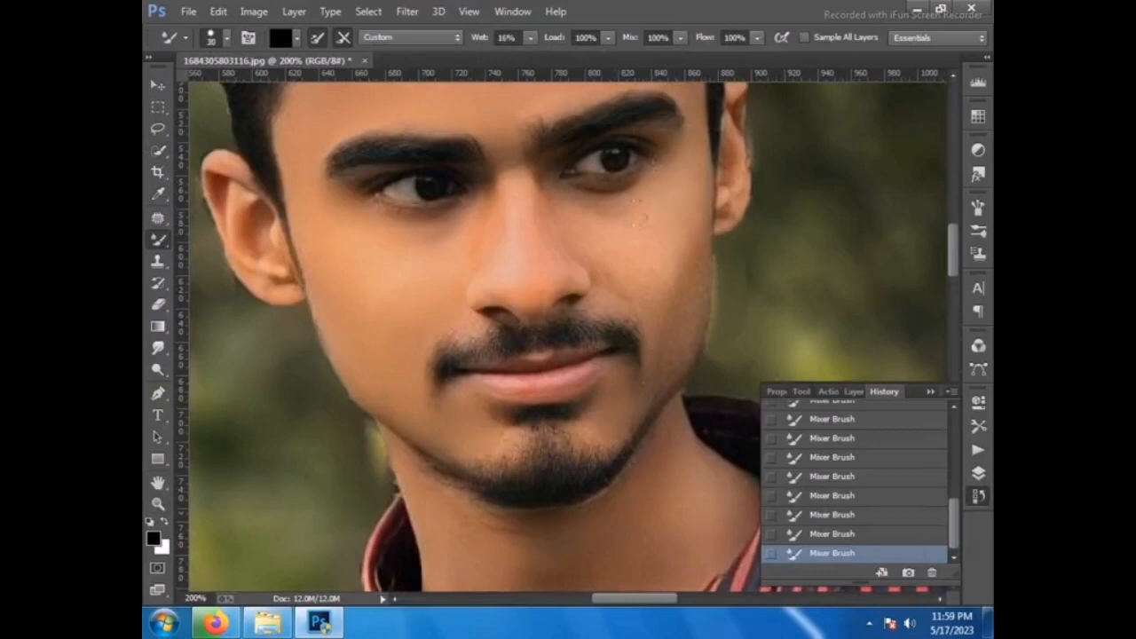
mouse_move(638, 211)
left_mouse_down()
mouse_move(610, 205)
mouse_move(593, 223)
left_mouse_up()
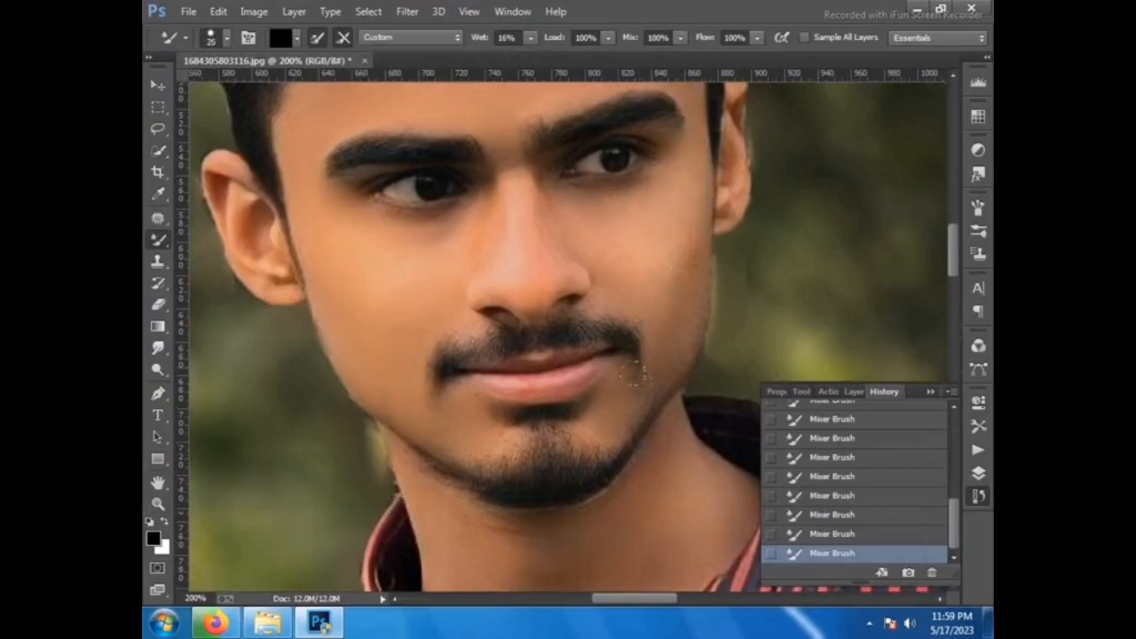
Blend the skin along the eyebrows and ears with a size 9 Mixer Brush
scroll(584, 173, "up", 3)
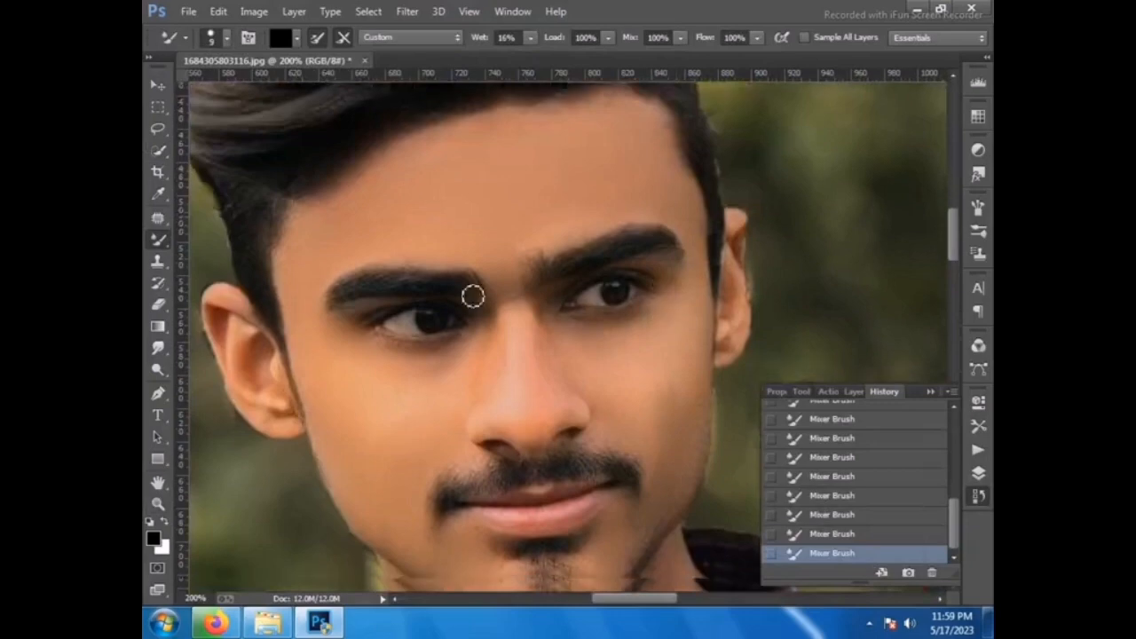
scroll(471, 297, "down", 2)
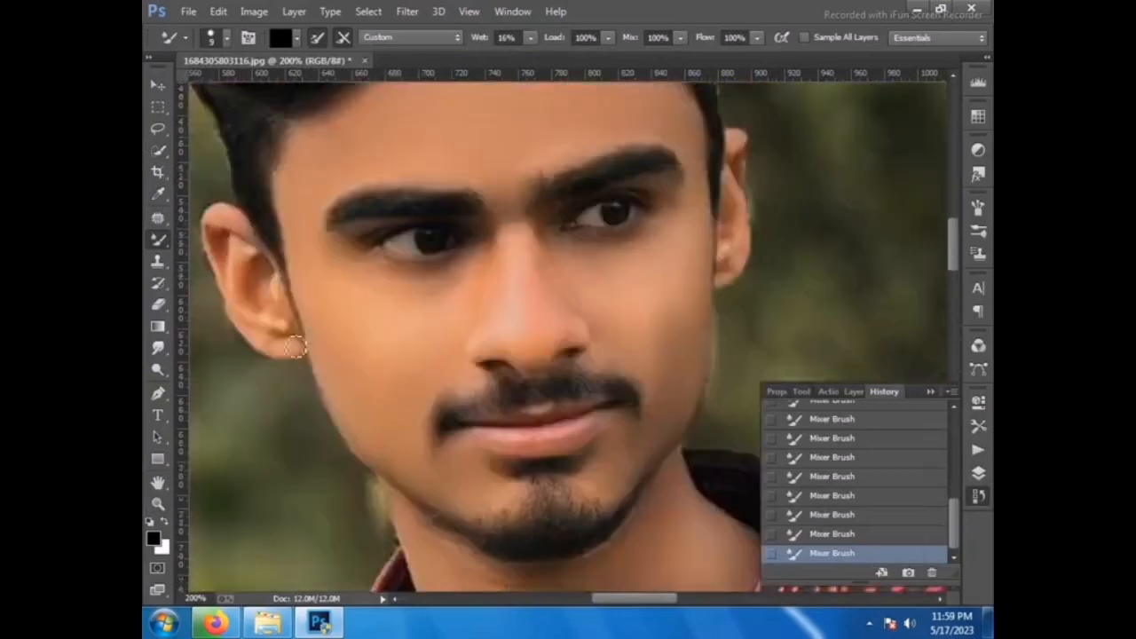
scroll(593, 200, "up", 1)
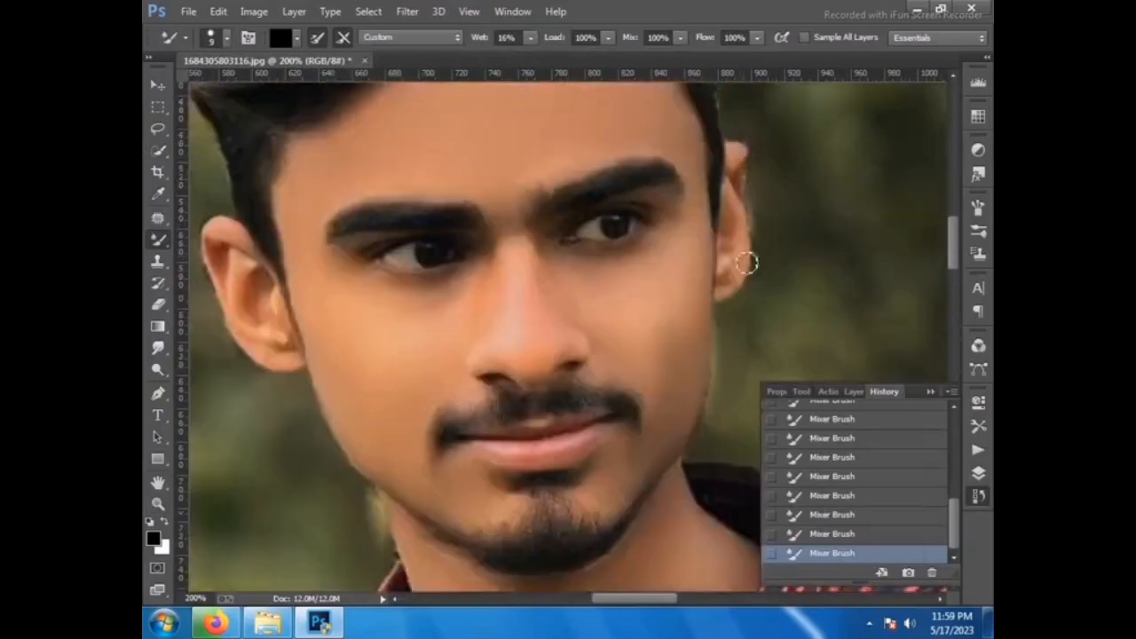
Smooth the nose, lips and neck with the Mixer Brush, using sizes 20, 10 and 30 respectively
scroll(745, 262, "down", 1)
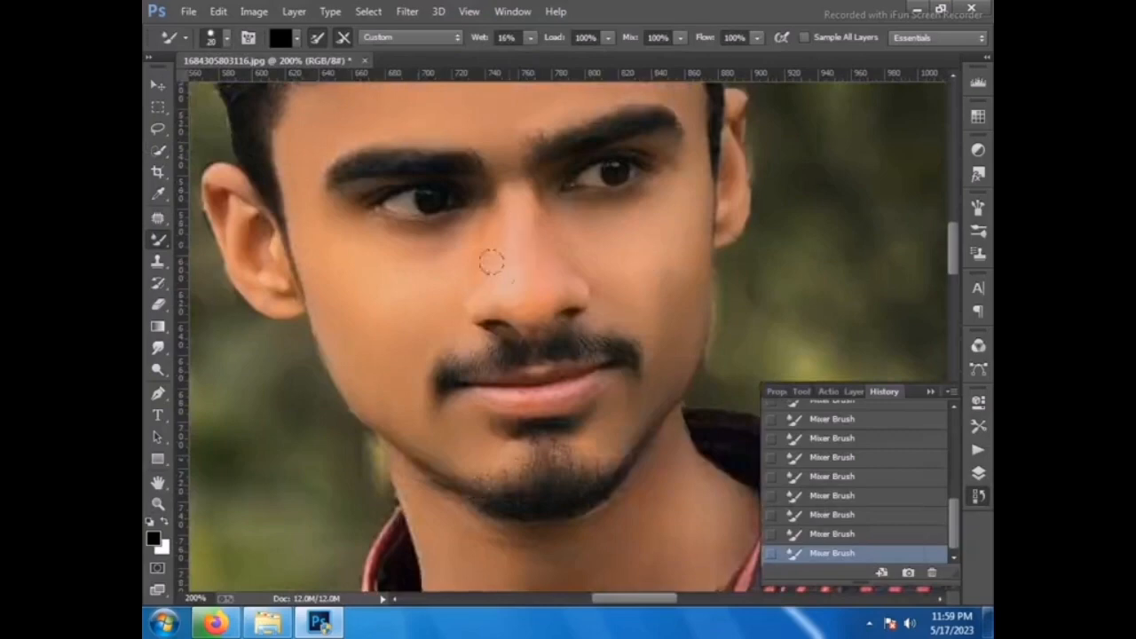
scroll(555, 275, "down", 1)
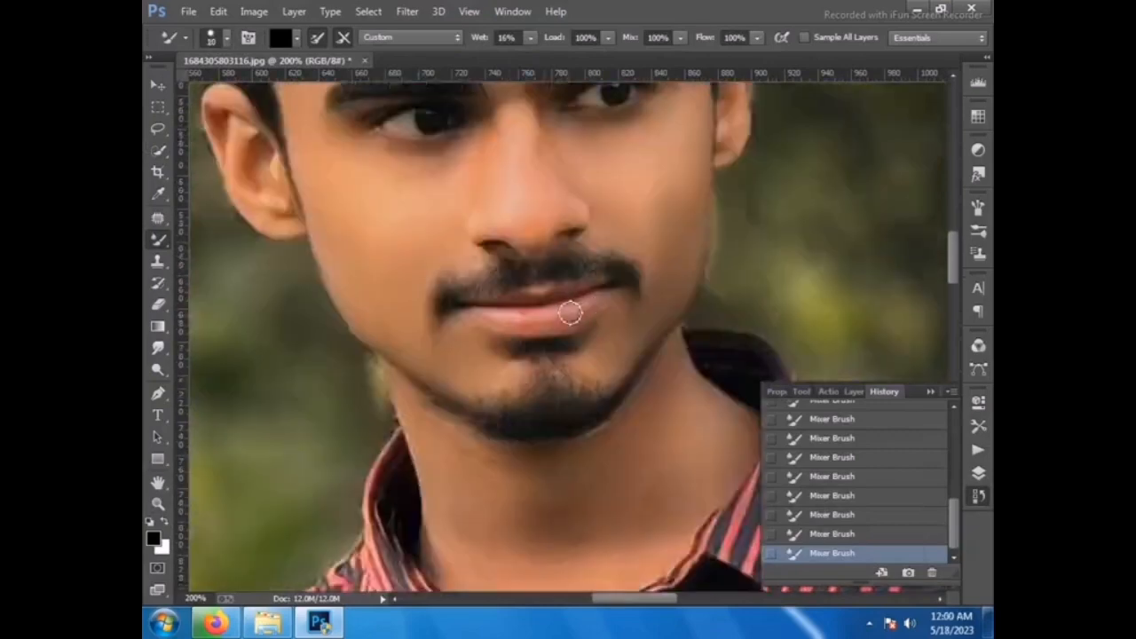
scroll(595, 276, "down", 3)
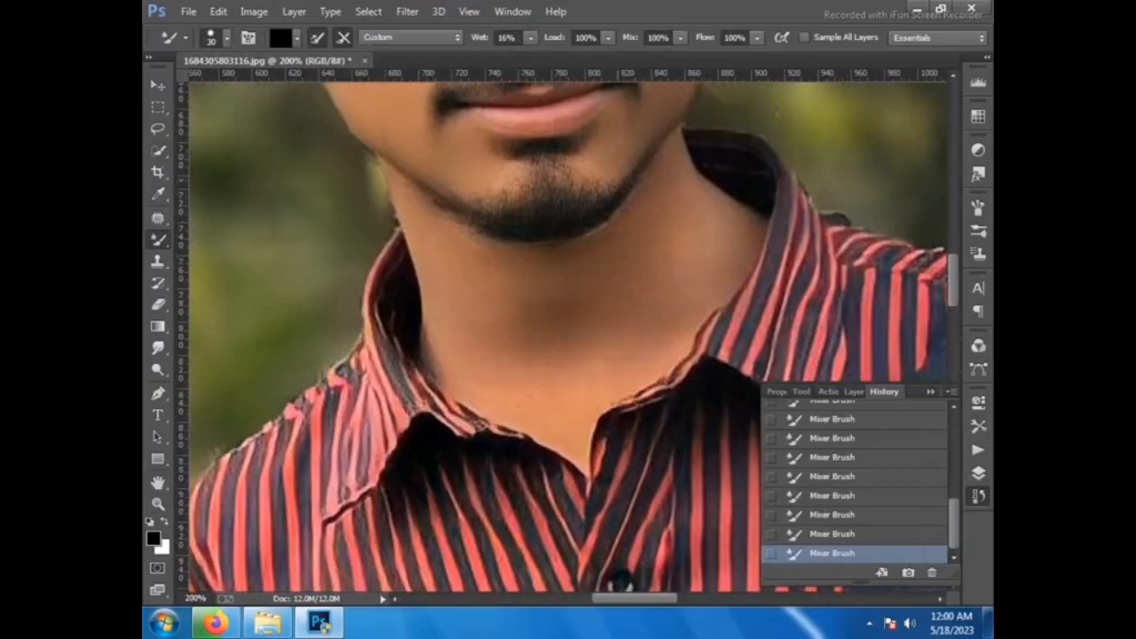
Smooth the skin of the man's hand beside the trousers with the Mixer Brush at 16% wet
scroll(527, 312, "up", 5)
left_click(158, 504)
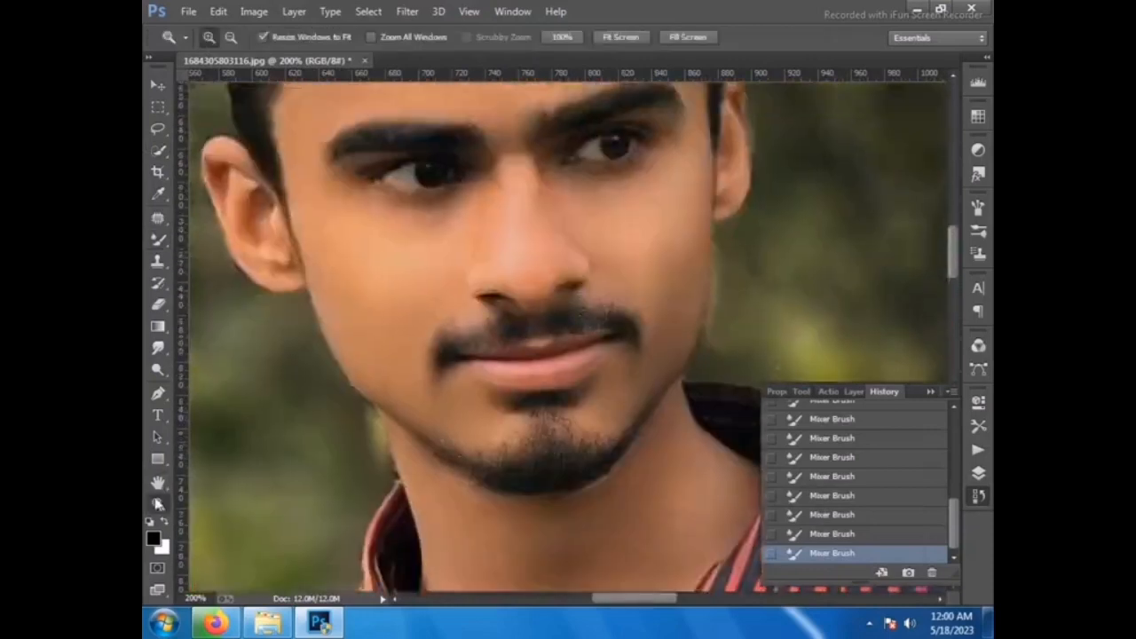
right_click(337, 413)
left_click(369, 417)
left_click(484, 492)
left_click(485, 491)
left_click(483, 494)
left_click(482, 495)
left_click(482, 494)
left_click(482, 494)
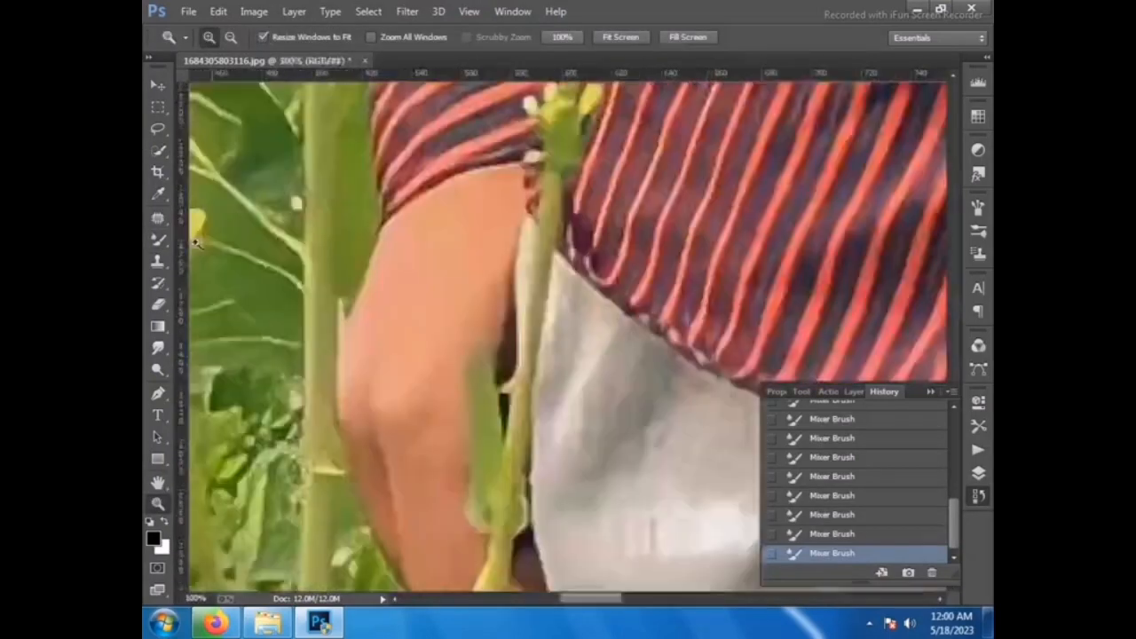
left_click(158, 242)
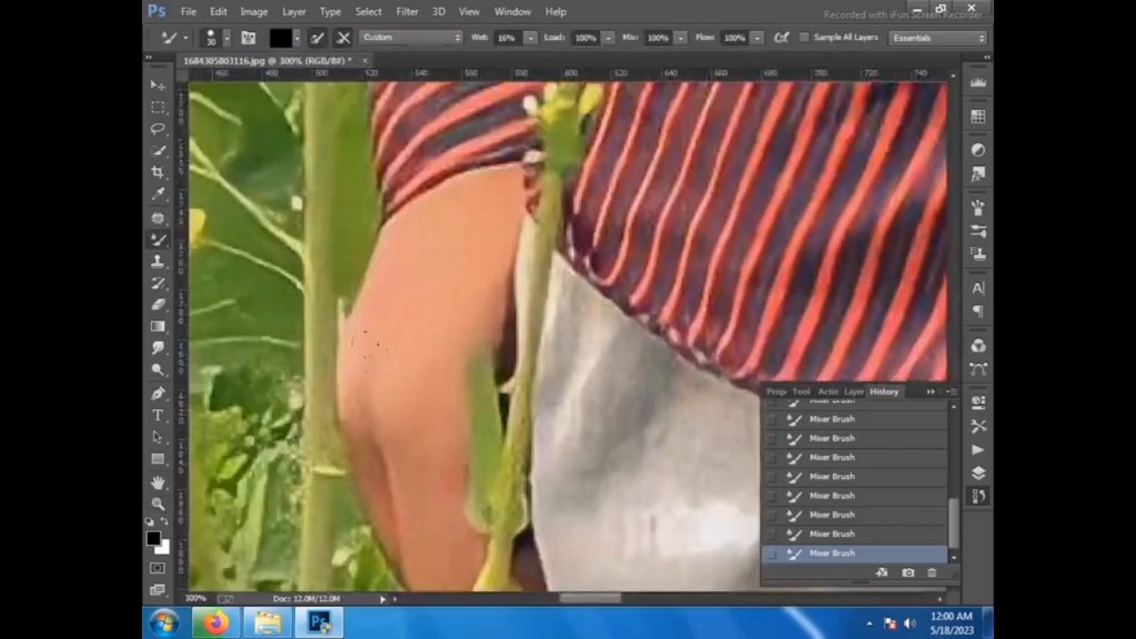
scroll(377, 373, "down", 2)
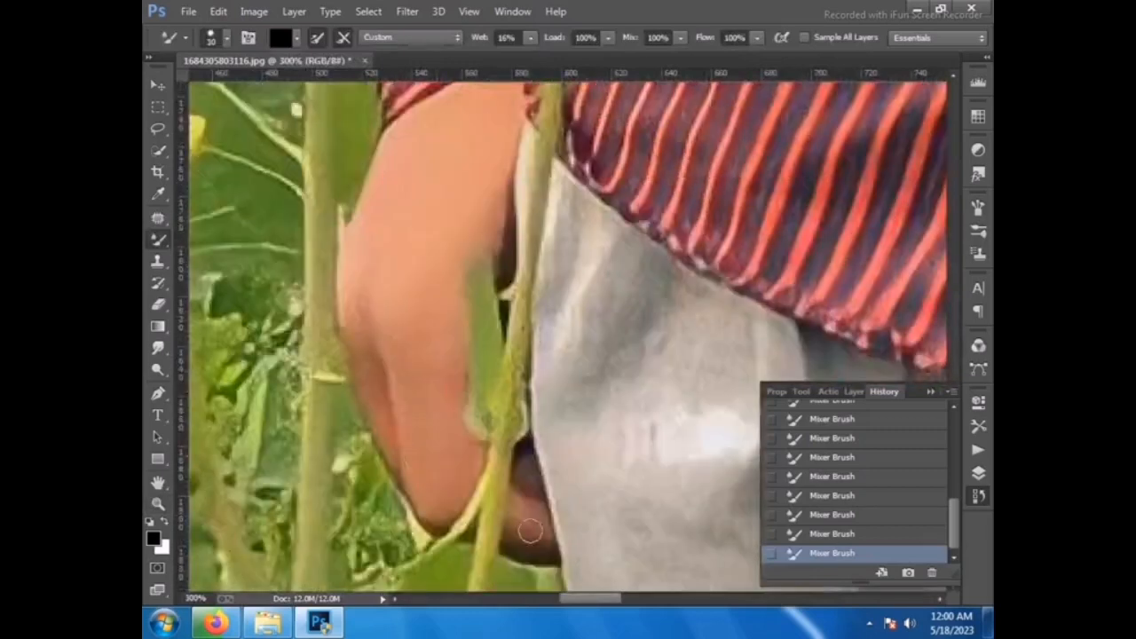
Soften the hair outline on the left side of the head with the Smudge tool at 62% strength
left_click(158, 504)
right_click(534, 285)
left_click(565, 295)
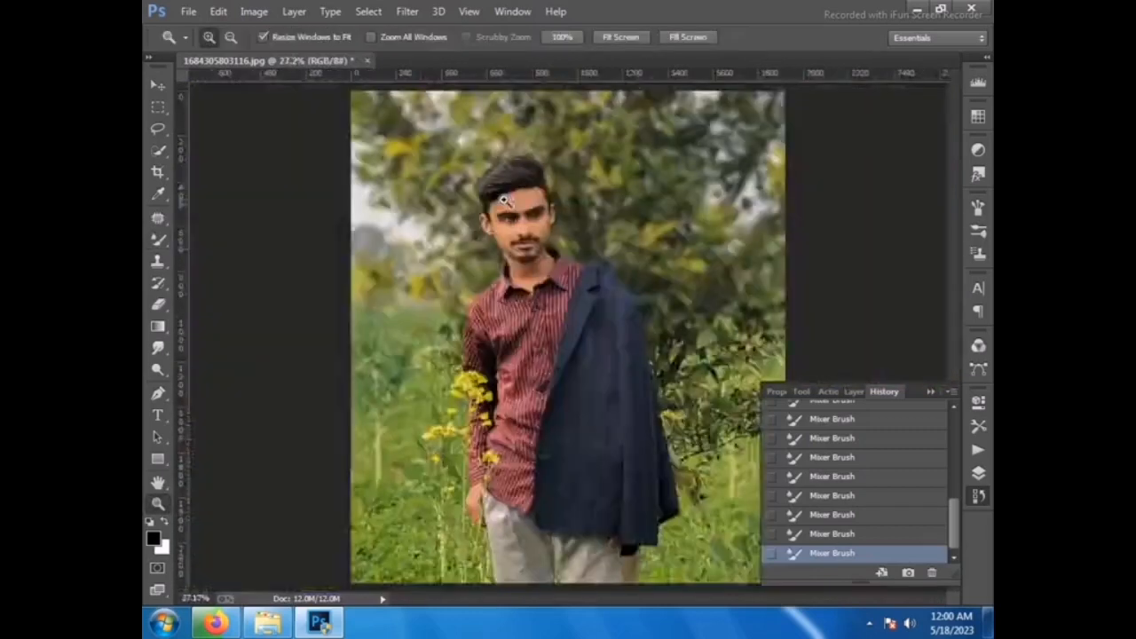
left_click(502, 202)
left_click(509, 173)
left_click(502, 160)
left_click(480, 164)
left_click(158, 348)
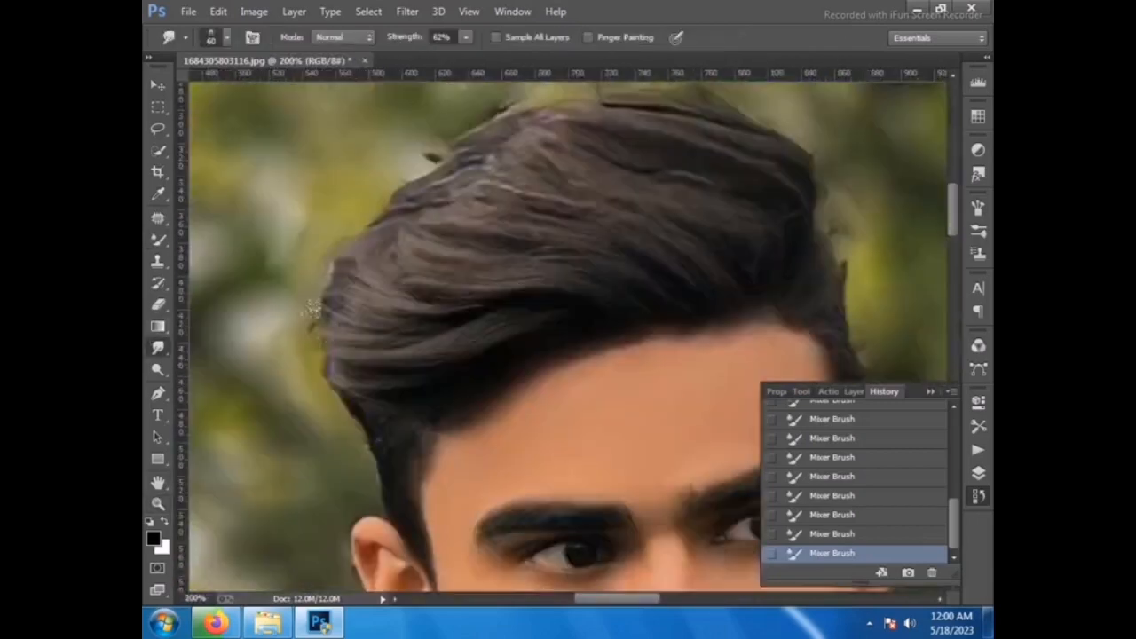
left_click_drag(334, 341, 321, 370)
left_click_drag(336, 286, 318, 327)
left_click_drag(341, 261, 323, 294)
left_click_drag(362, 233, 330, 263)
left_click_drag(389, 210, 356, 234)
left_click_drag(423, 181, 389, 210)
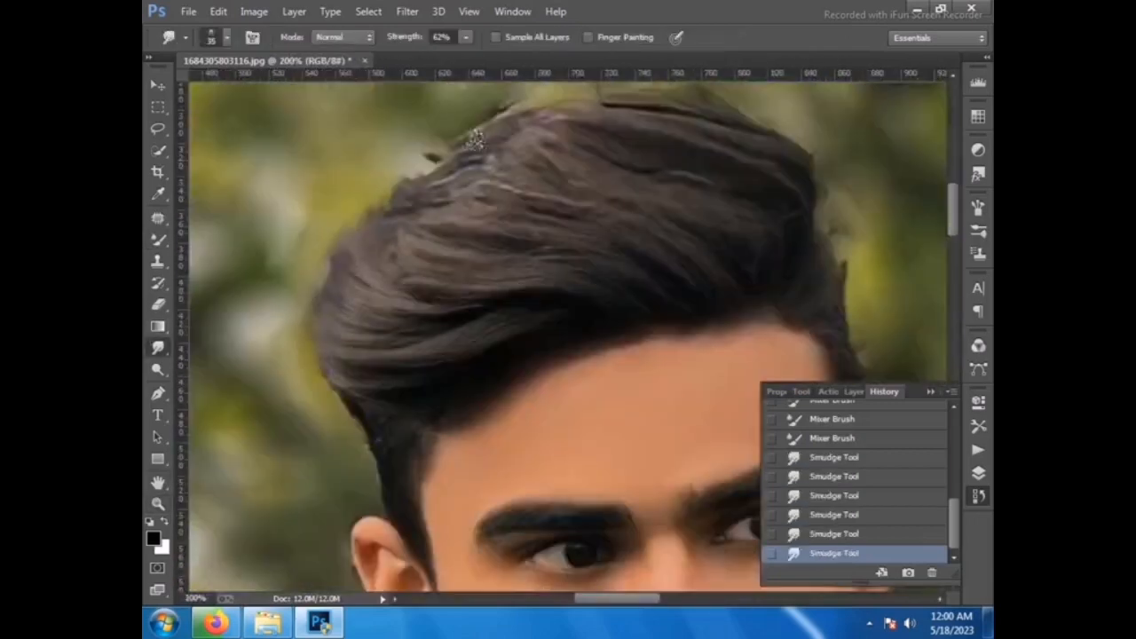
Smudge the hair edge on the right side of the head above the ear with a size 35 brush
key("bracketleft")
key("bracketleft")
scroll(781, 191, "down", 2)
mouse_move(816, 193)
left_mouse_down()
mouse_move(844, 222)
mouse_move(853, 254)
left_mouse_up()
left_click_drag(852, 246, 861, 277)
scroll(861, 256, "down", 1)
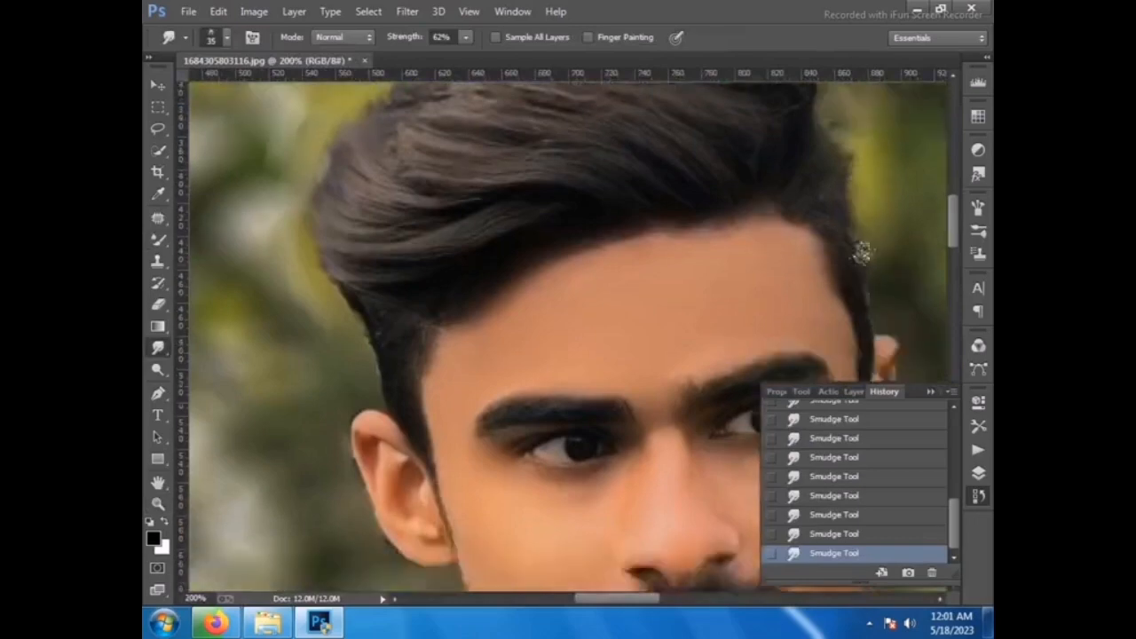
Blend the stray hair at the upper-left outline of the head into the background with an enlarged Mixer Brush
scroll(874, 284, "up", 3)
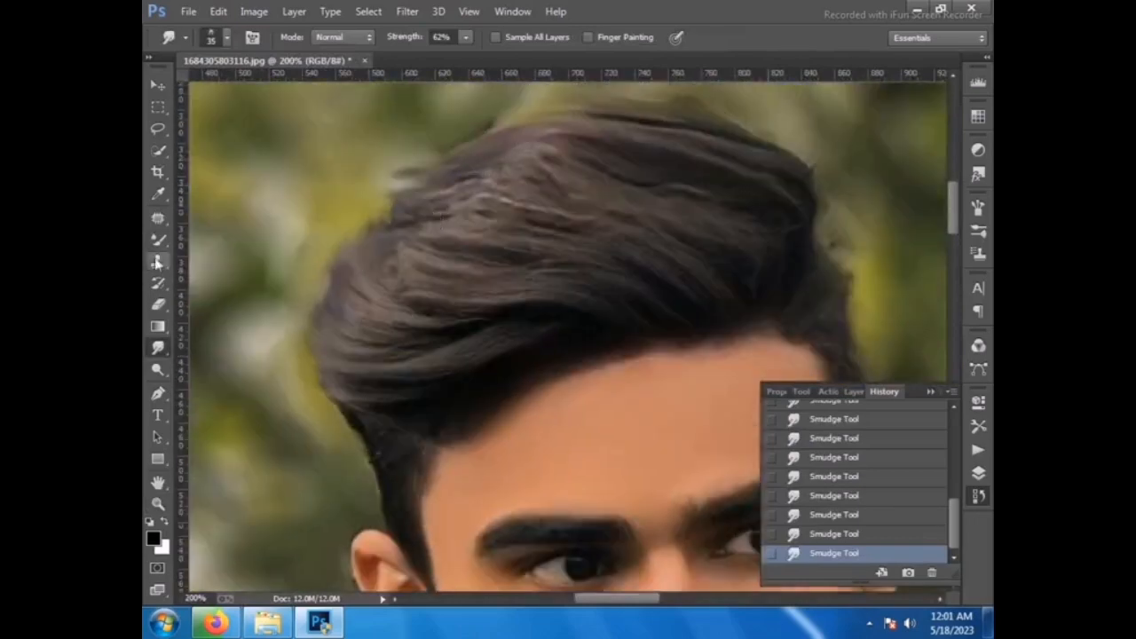
key("b")
key("bracketright")
key("bracketright")
mouse_move(377, 151)
left_mouse_down()
mouse_move(401, 169)
mouse_move(388, 183)
mouse_move(444, 111)
left_mouse_up()
key("z")
right_click(330, 419)
left_click(362, 431)
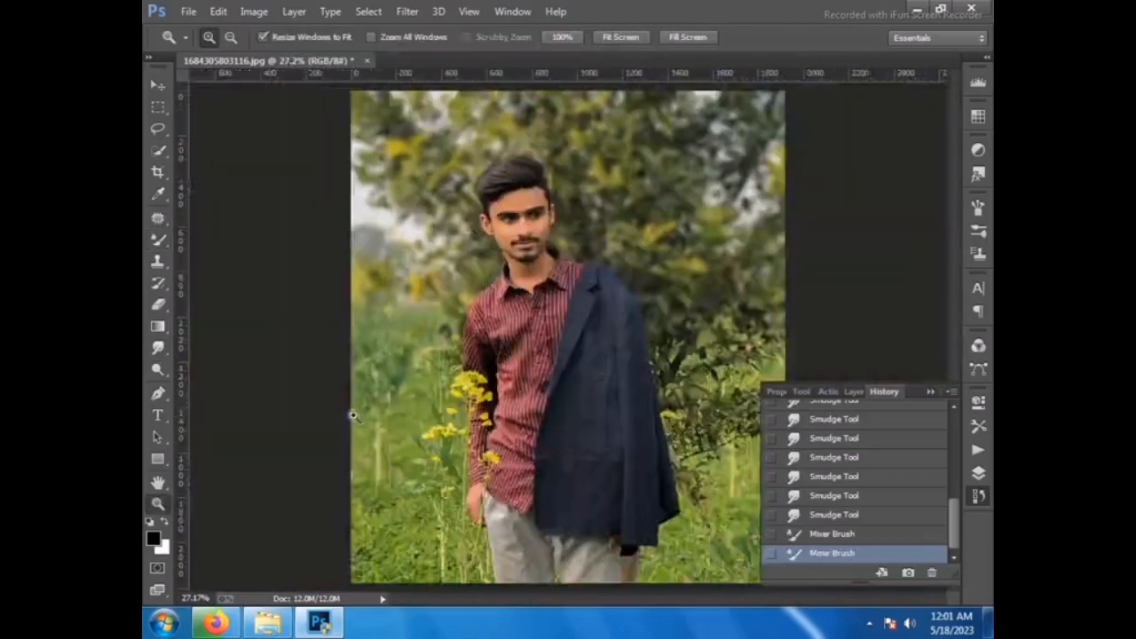
Lower the photo's contrast with the Camera Raw Filter and raise the luminance and saturation of its reds and oranges
left_click(407, 11)
left_click(446, 109)
left_click_drag(867, 431, 850, 430)
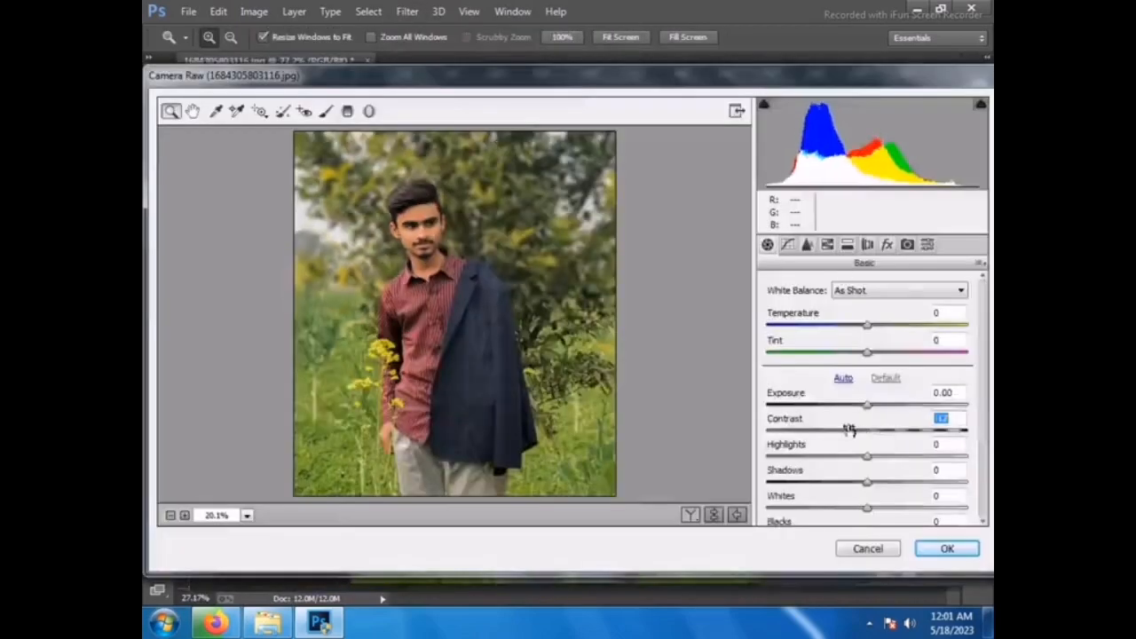
left_click(827, 245)
left_click(865, 309)
left_click_drag(867, 390, 881, 363)
left_click(813, 309)
left_click_drag(867, 391, 892, 363)
key("Return")
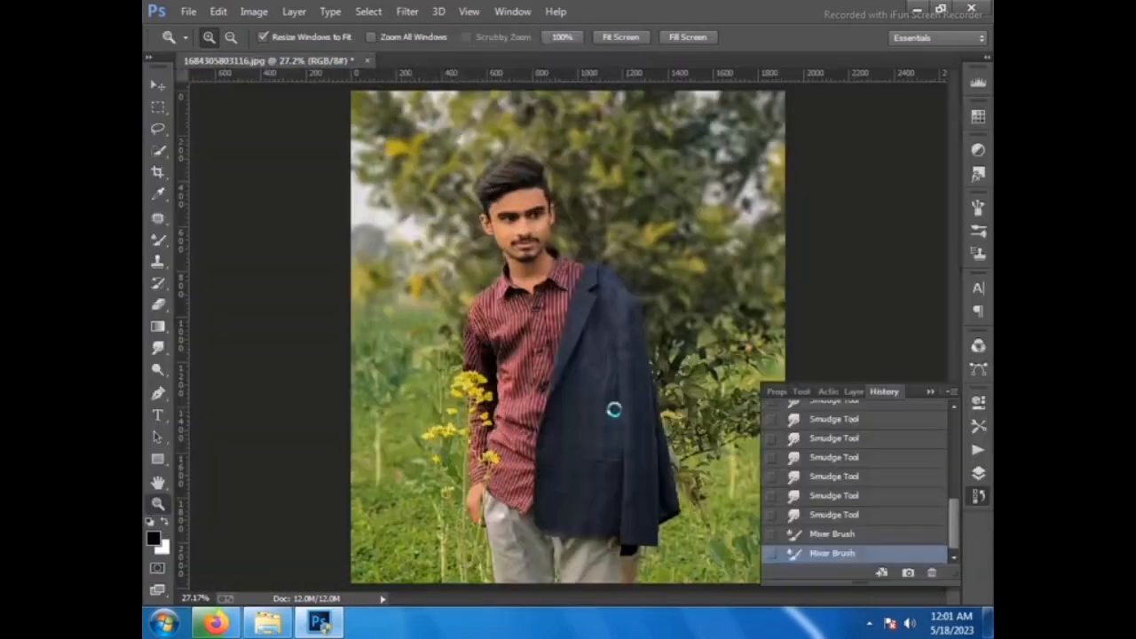
Open the presets of the Camera Raw Filter for the whole photo
left_click(407, 11)
left_click(452, 111)
left_click(927, 244)
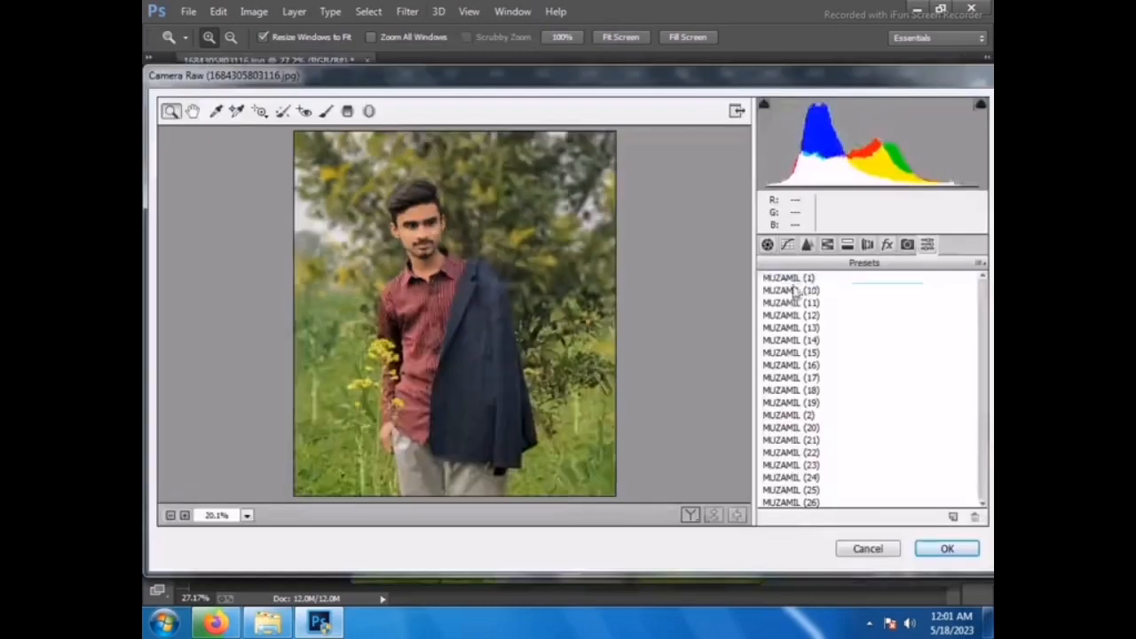
Preview the colour presets numbered 1, 10 and 12 to 18 on the photo
left_click(792, 280)
left_click(793, 291)
scroll(799, 280, "down", 1)
left_click(796, 280)
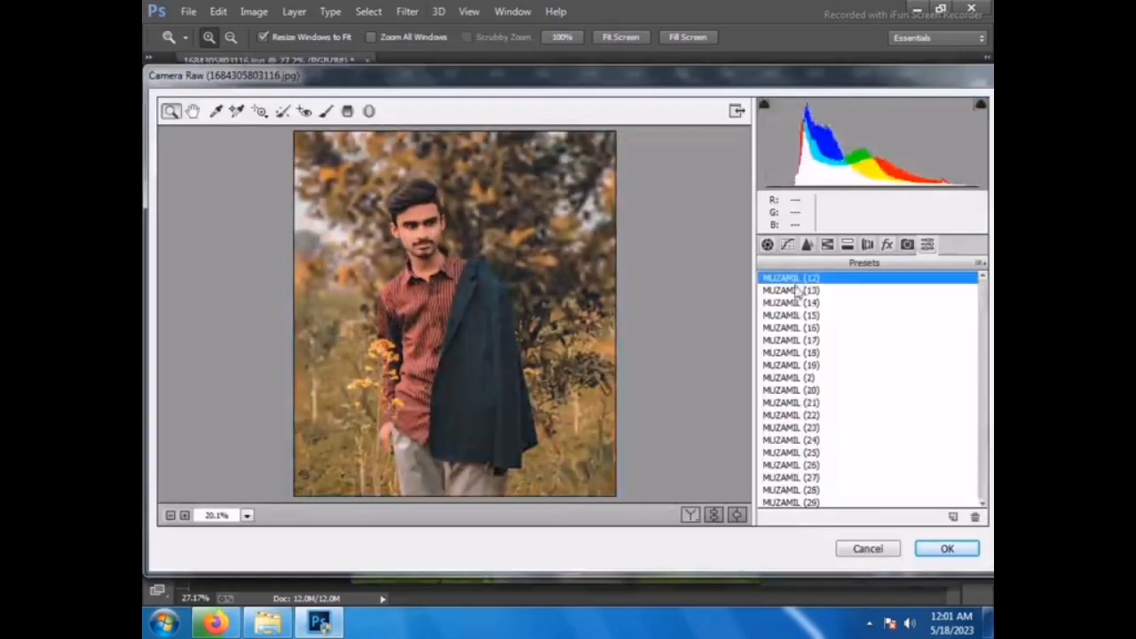
left_click(793, 291)
left_click(794, 302)
left_click(794, 315)
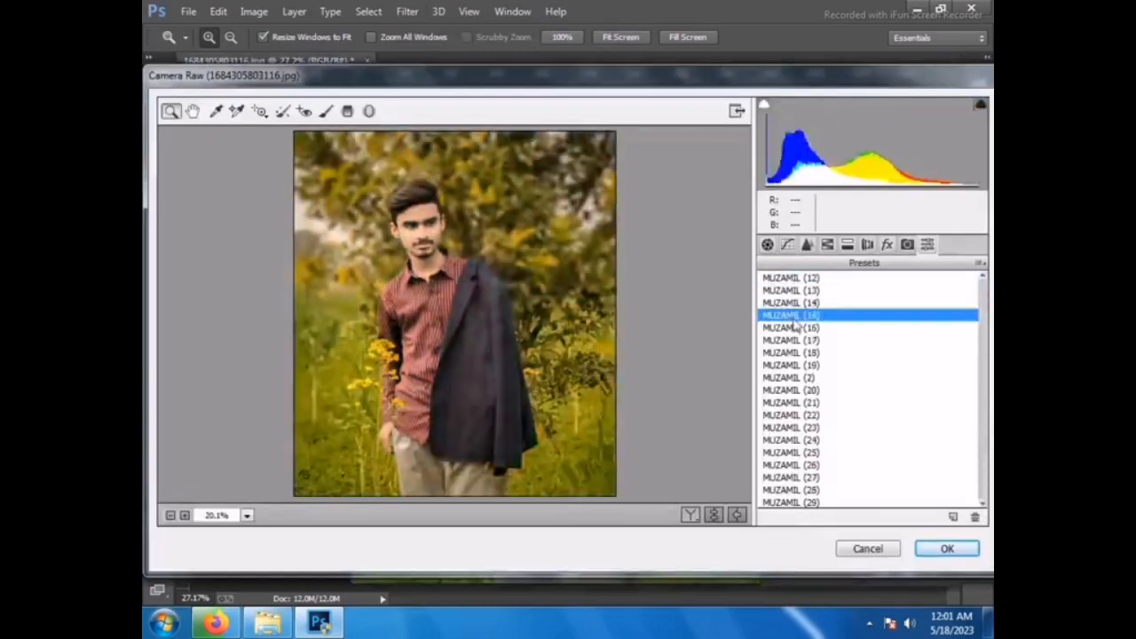
left_click(795, 327)
left_click(796, 340)
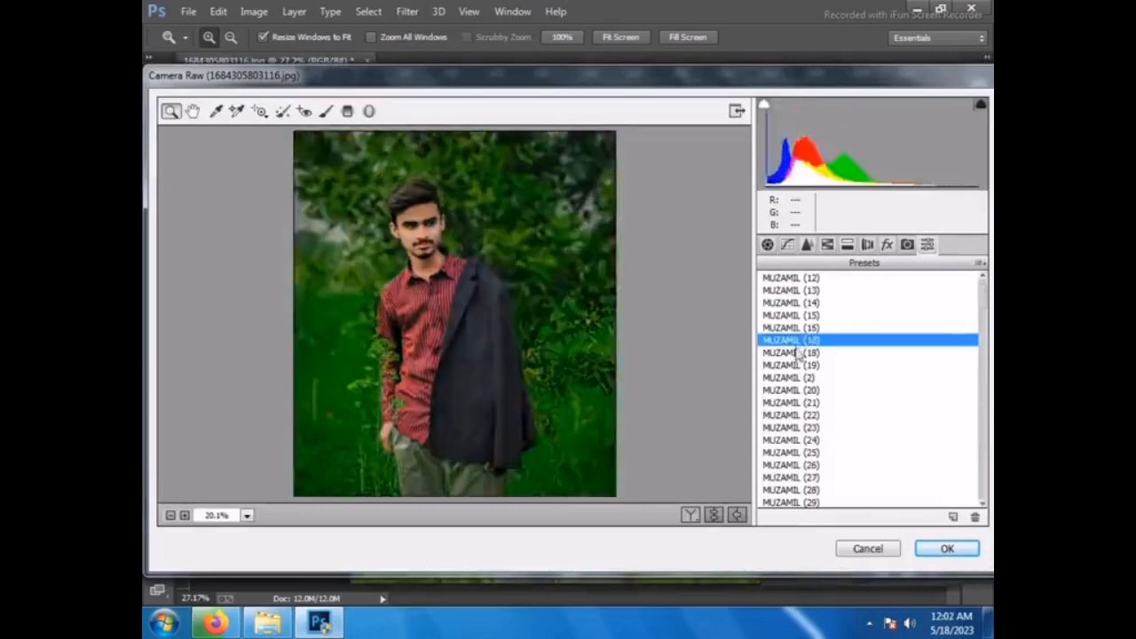
left_click(797, 353)
Preview the colour presets numbered 19, 2, 20, 21, 23, 24 and 25 on the photo
scroll(797, 353, "down", 1)
left_click(796, 327)
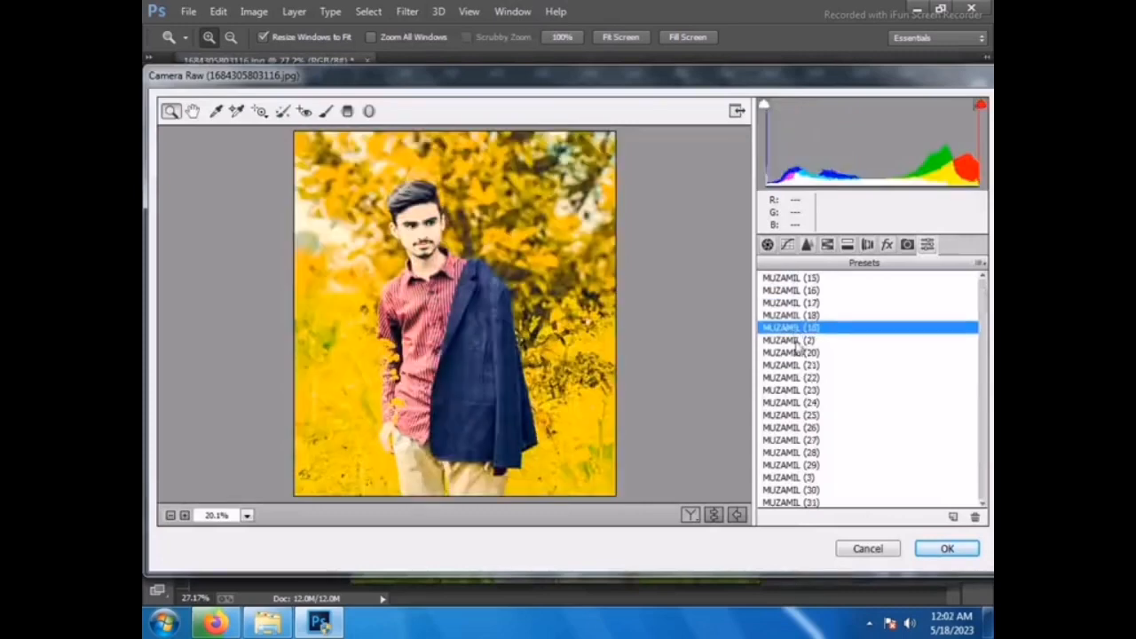
left_click(796, 340)
left_click(798, 352)
left_click(802, 365)
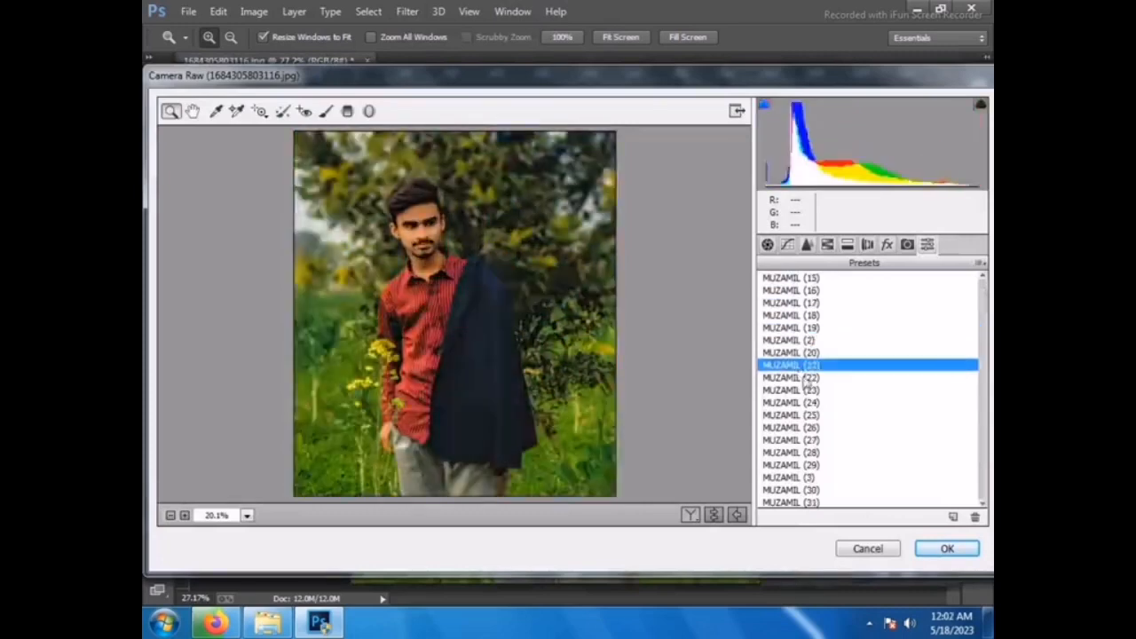
left_click(803, 390)
left_click(804, 402)
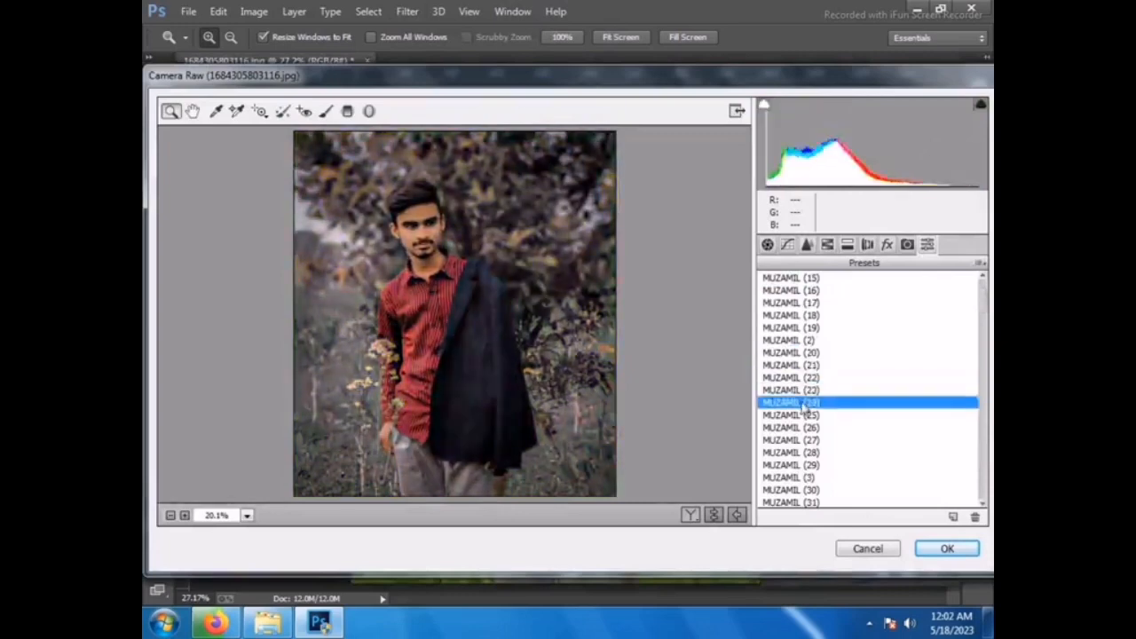
left_click(806, 414)
Preview more colour presets on the photo, including those numbered 26, 28 and 42
scroll(804, 408, "down", 2)
left_click(794, 353)
left_click(793, 377)
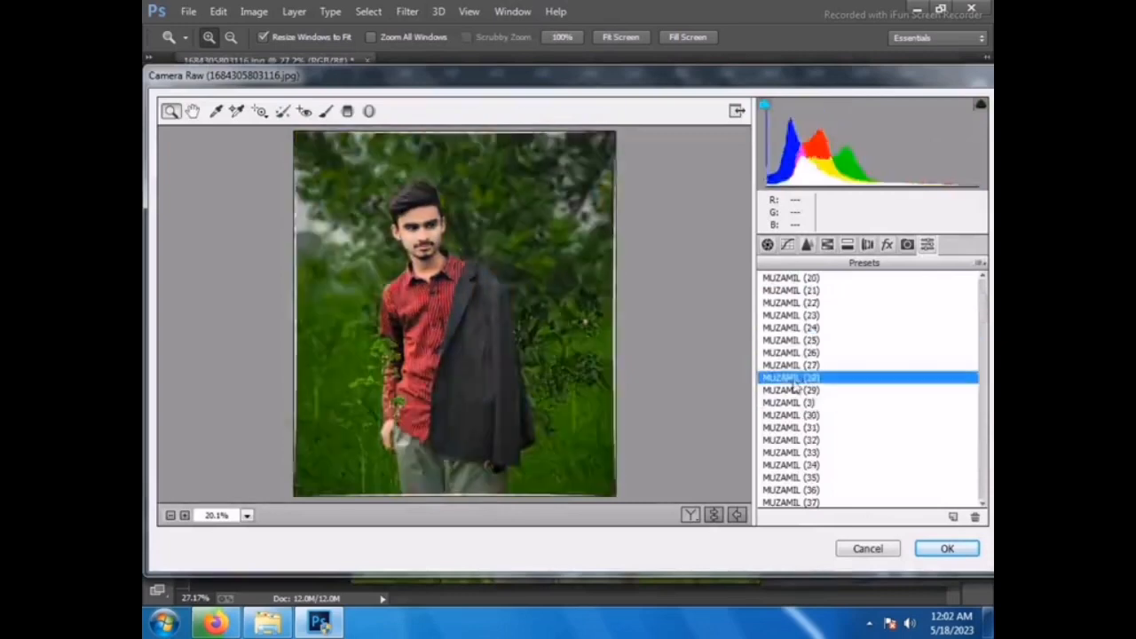
scroll(794, 391, "down", 1)
left_click(793, 390)
scroll(792, 386, "down", 2)
left_click(791, 382)
scroll(791, 383, "down", 3)
left_click(796, 355)
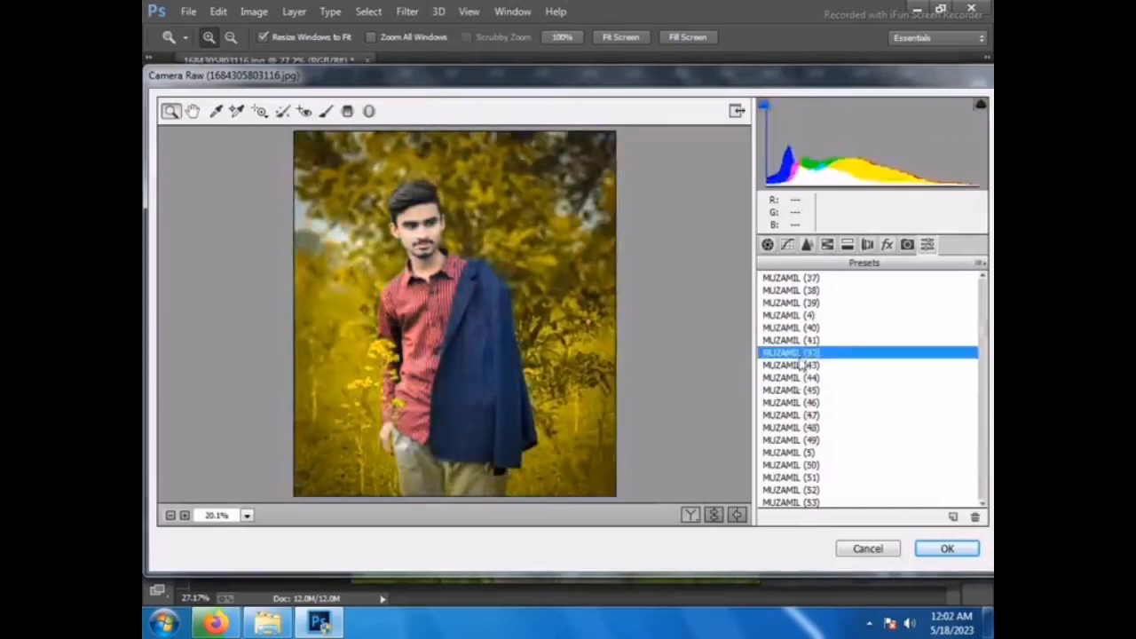
Choose the preset that turns the greenery a desaturated blue-grey while keeping the shirt red
scroll(799, 363, "down", 1)
scroll(802, 371, "down", 2)
left_click(852, 411)
Raise the luminance of the oranges to brighten the skin and apply the Camera Raw Filter
left_click(826, 245)
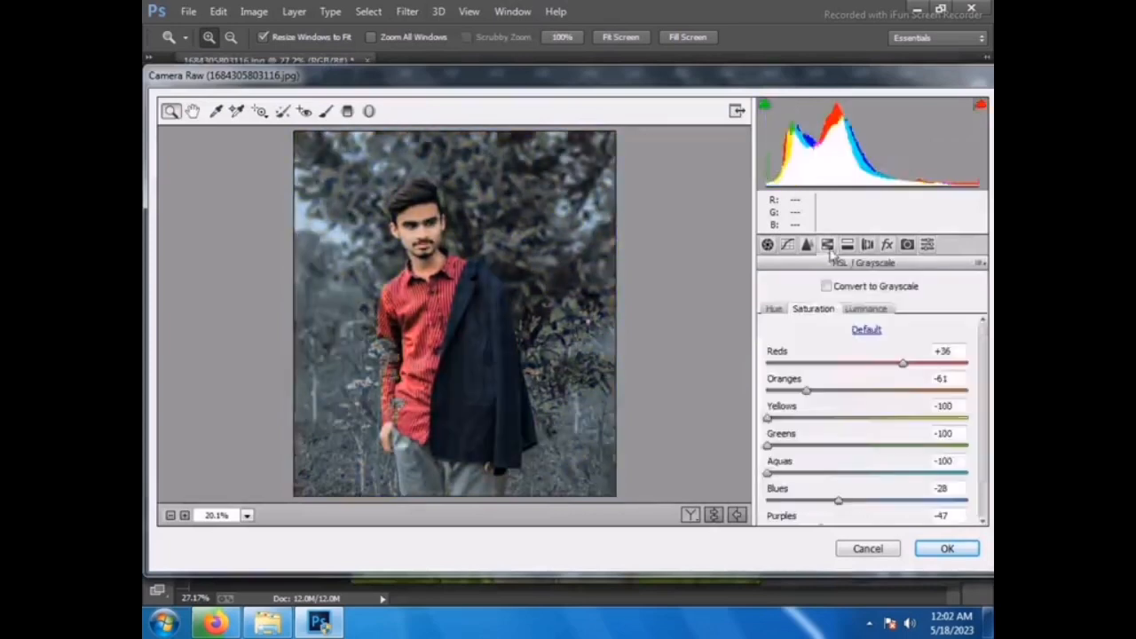
left_click(866, 308)
left_click_drag(889, 390, 914, 391)
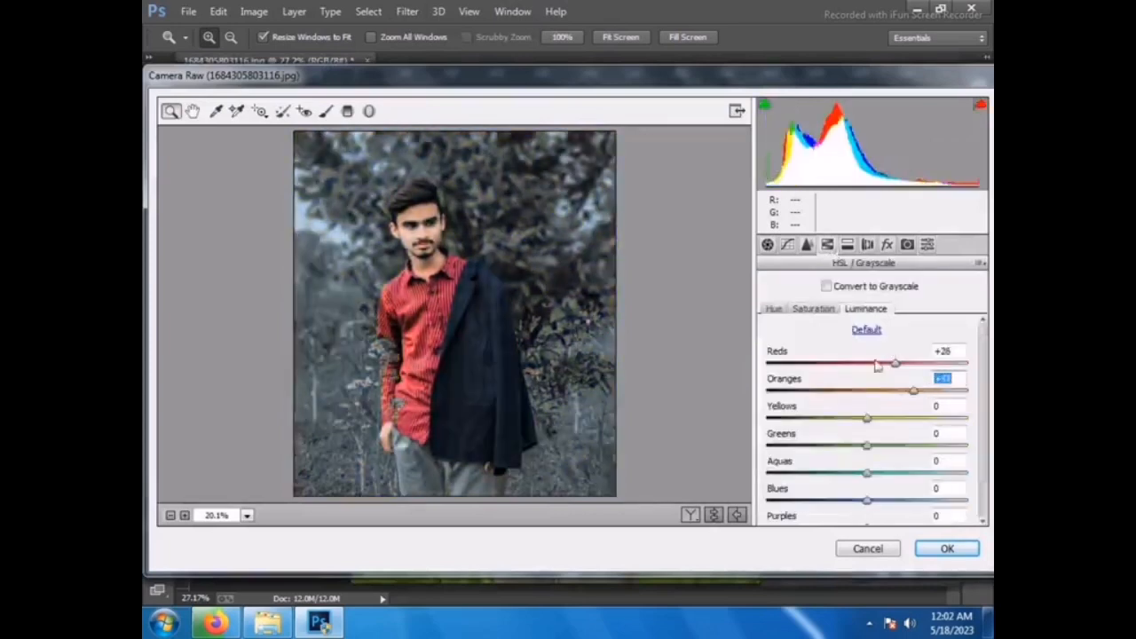
key("Return")
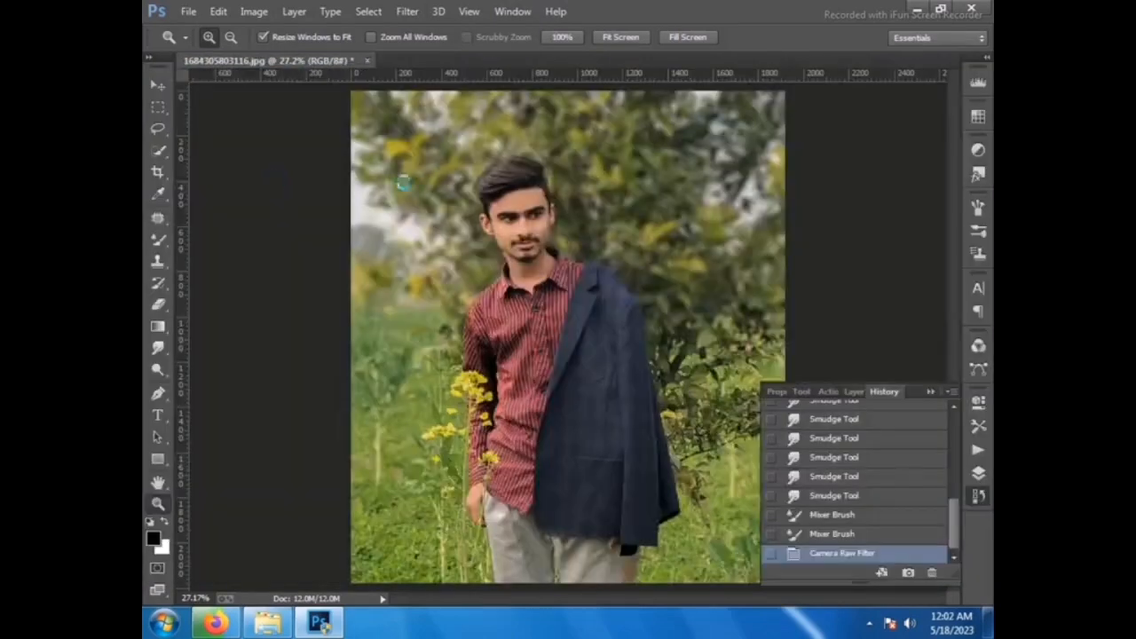
Smooth the man's cheek and neck with the Mixer Brush at size 50 and 16% wet
left_click(541, 227)
left_click(544, 230)
left_click(543, 231)
left_click(544, 230)
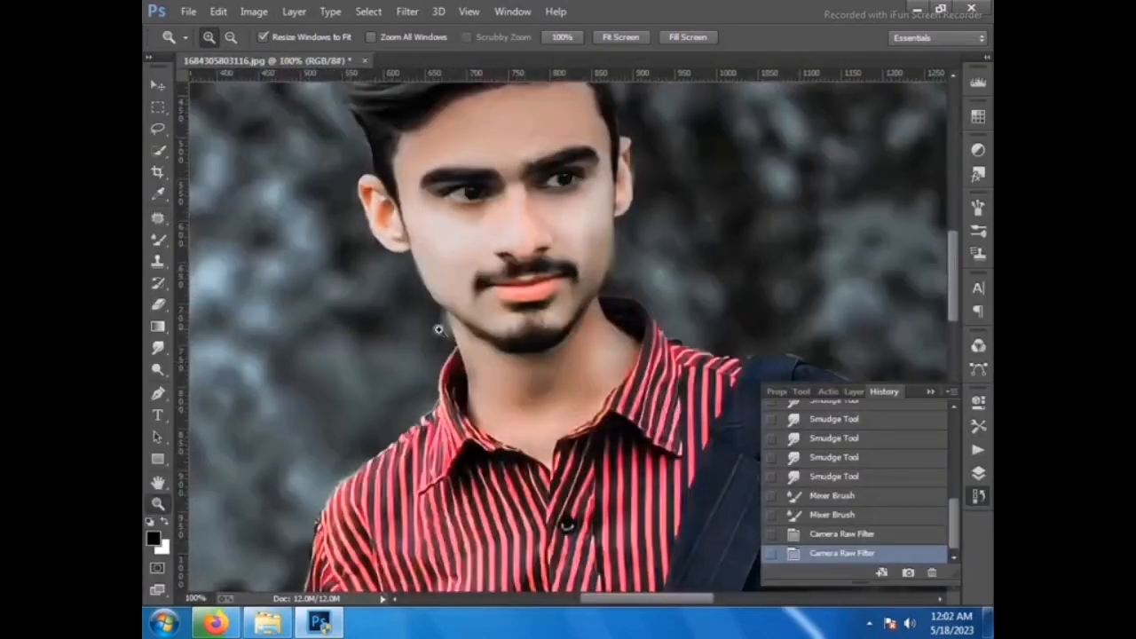
left_click(158, 239)
left_click_drag(560, 228, 587, 206)
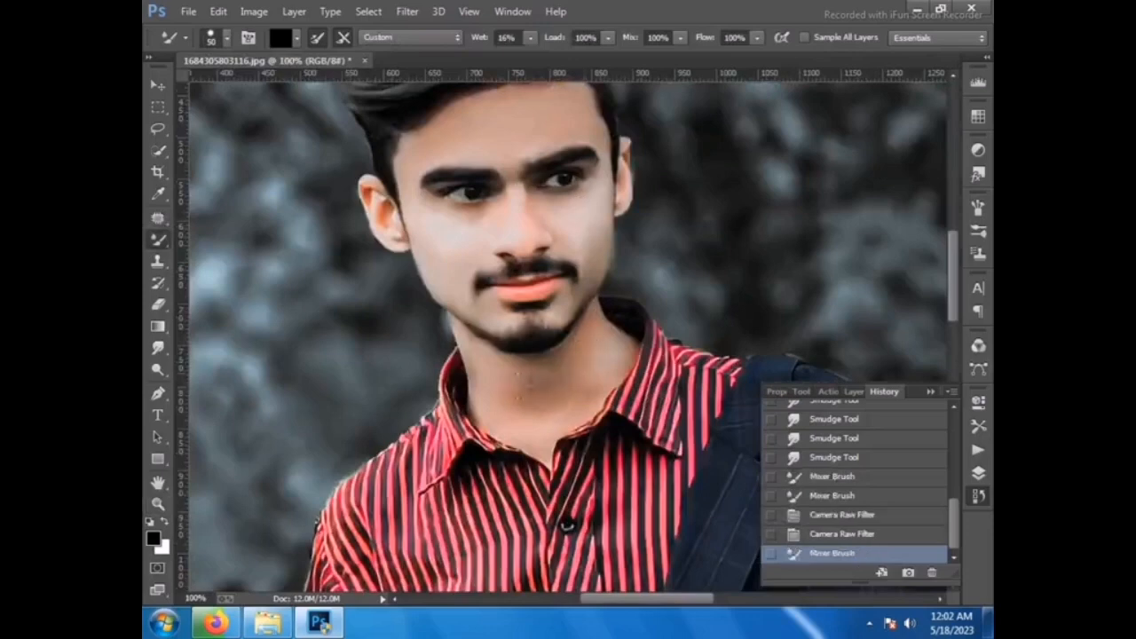
left_click_drag(523, 388, 549, 389)
left_click_drag(578, 378, 588, 369)
Brighten and soften the face and neck with the Camera Raw Adjustment Brush at exposure +0.50, shadows +26 and clarity -100
left_click(407, 12)
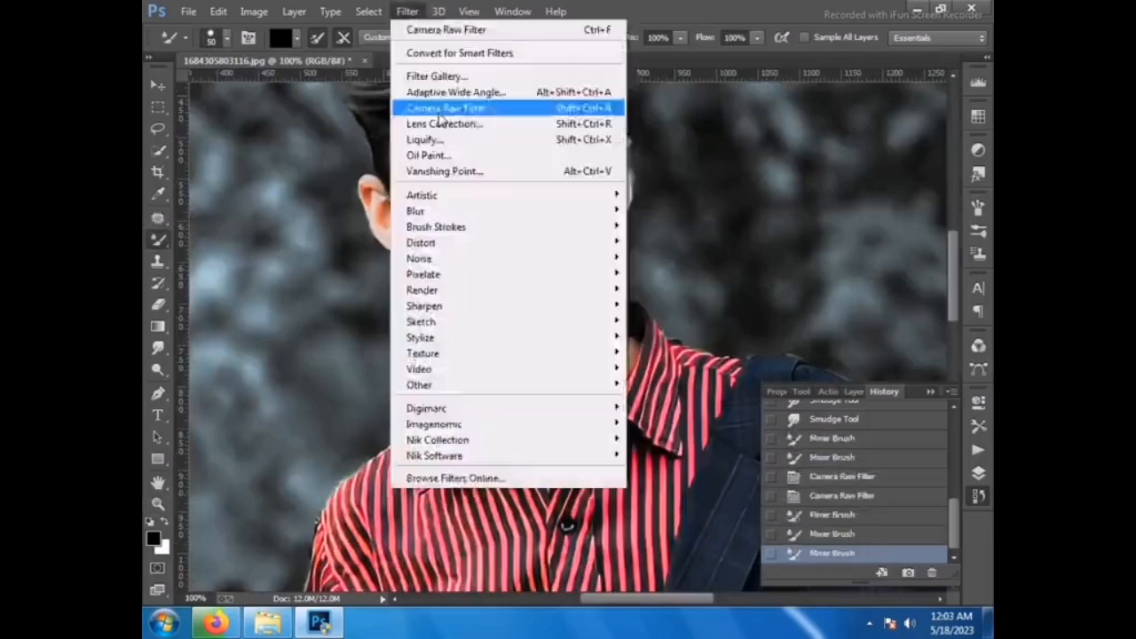
left_click(438, 108)
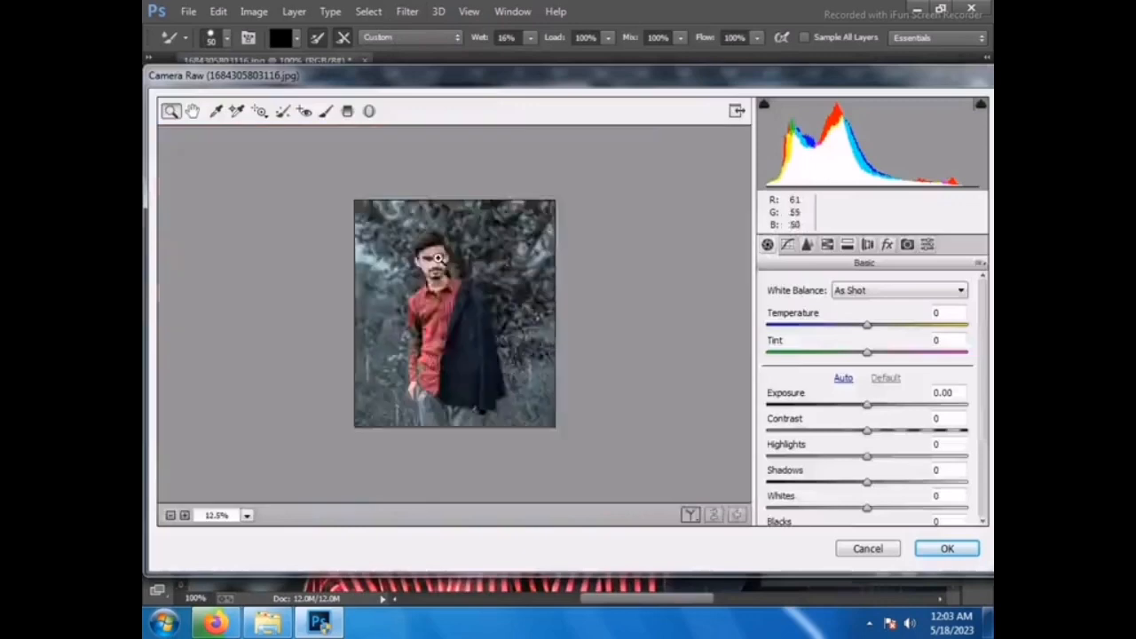
left_click(439, 258)
left_click_drag(355, 211, 461, 332)
left_click(327, 111)
left_click(452, 247)
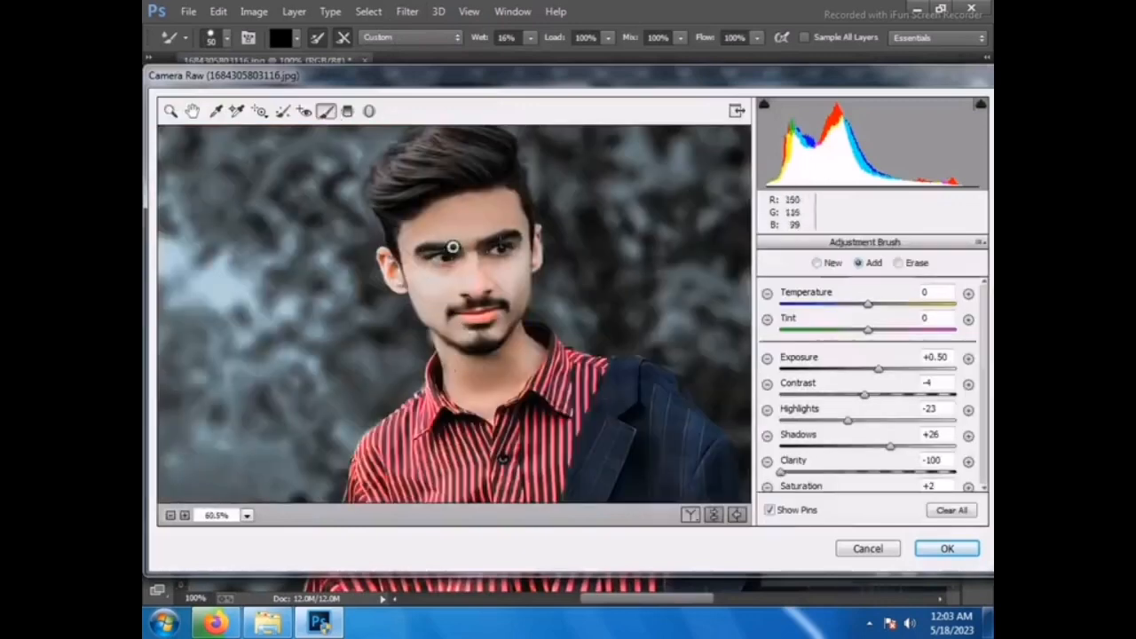
mouse_move(479, 365)
left_mouse_down()
mouse_move(502, 382)
mouse_move(465, 343)
left_mouse_up()
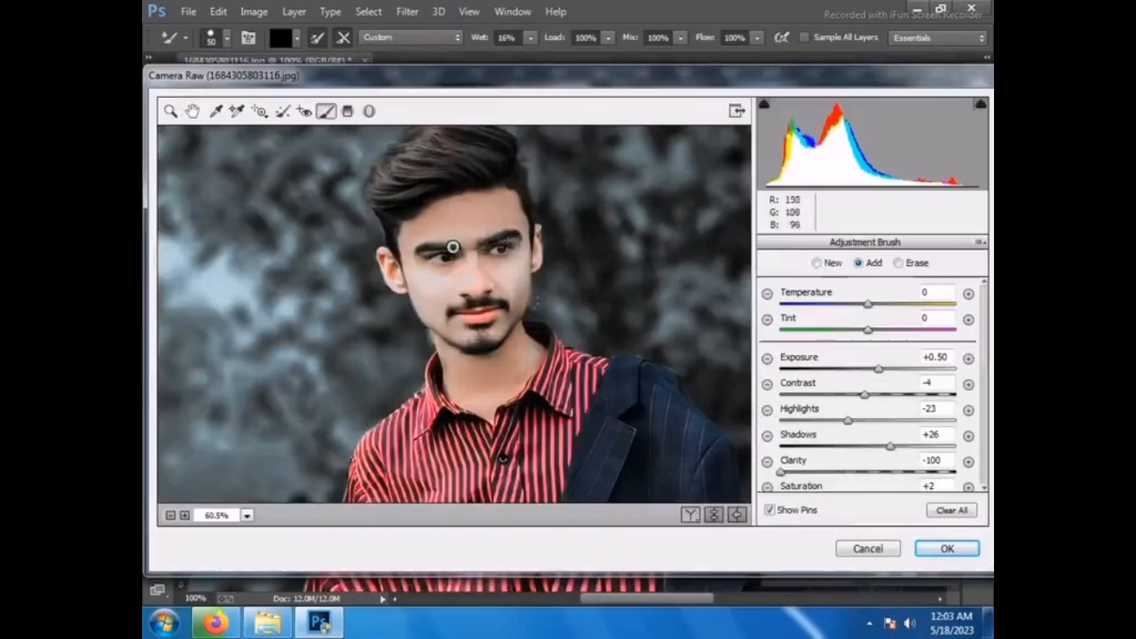
mouse_move(426, 227)
left_mouse_down()
mouse_move(420, 211)
mouse_move(440, 207)
left_mouse_up()
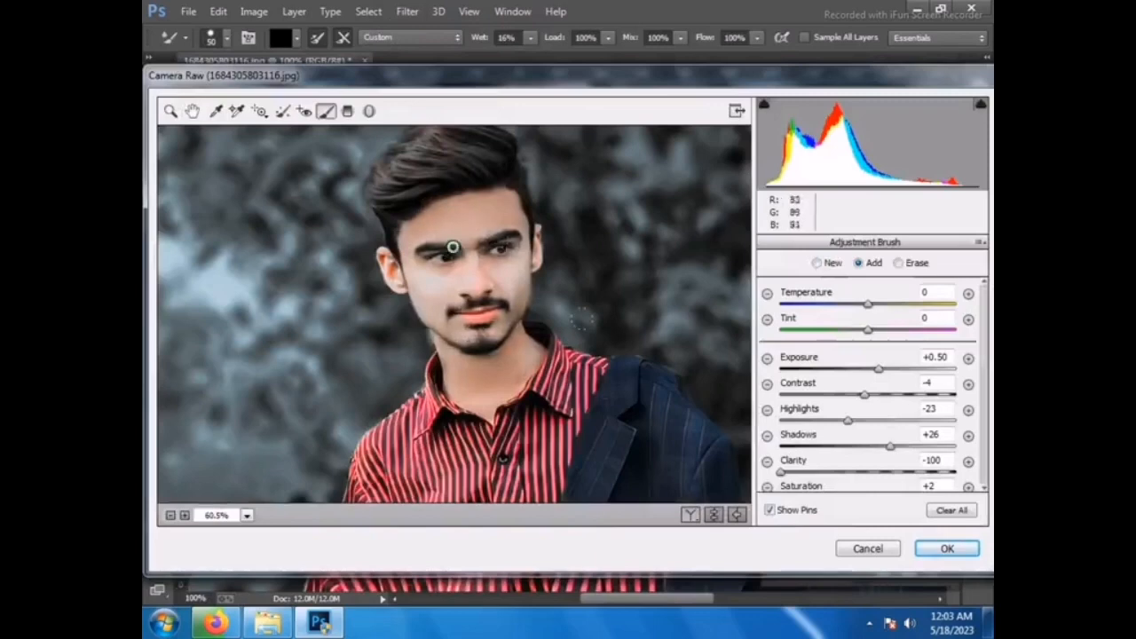
key("Return")
left_click(158, 503)
key("ctrl+0")
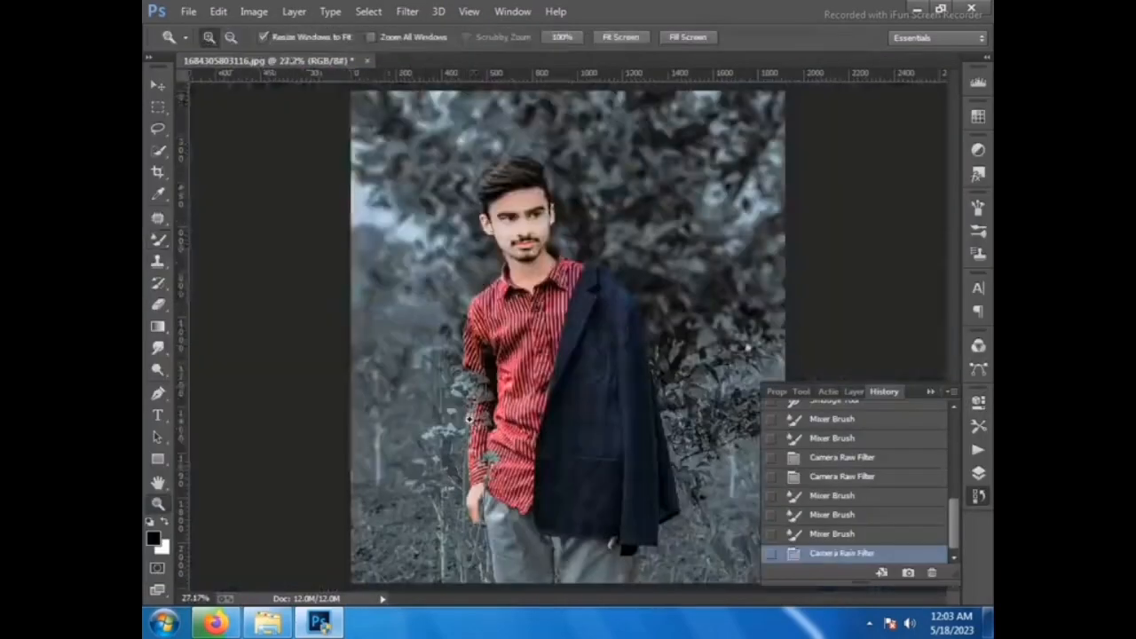
Place the photography signature logo, scale it down and move it onto the background left of the man's head
left_click(188, 11)
left_click(264, 248)
scroll(377, 195, "down", 10)
double_click(379, 182)
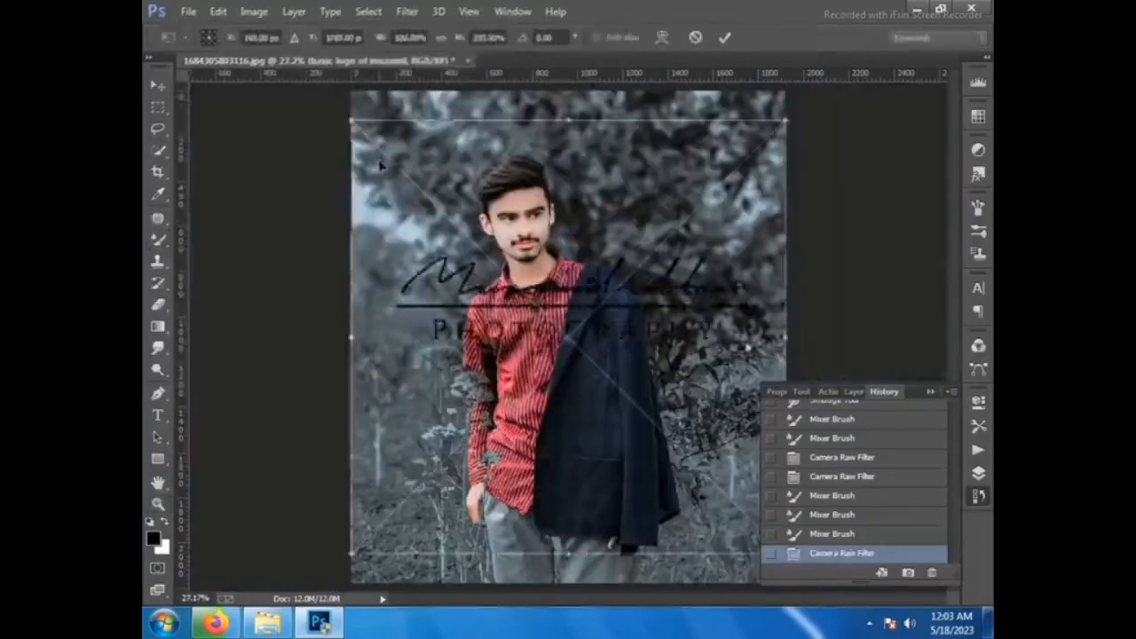
left_click_drag(352, 120, 685, 402)
left_click_drag(701, 458, 396, 259)
right_click(418, 254)
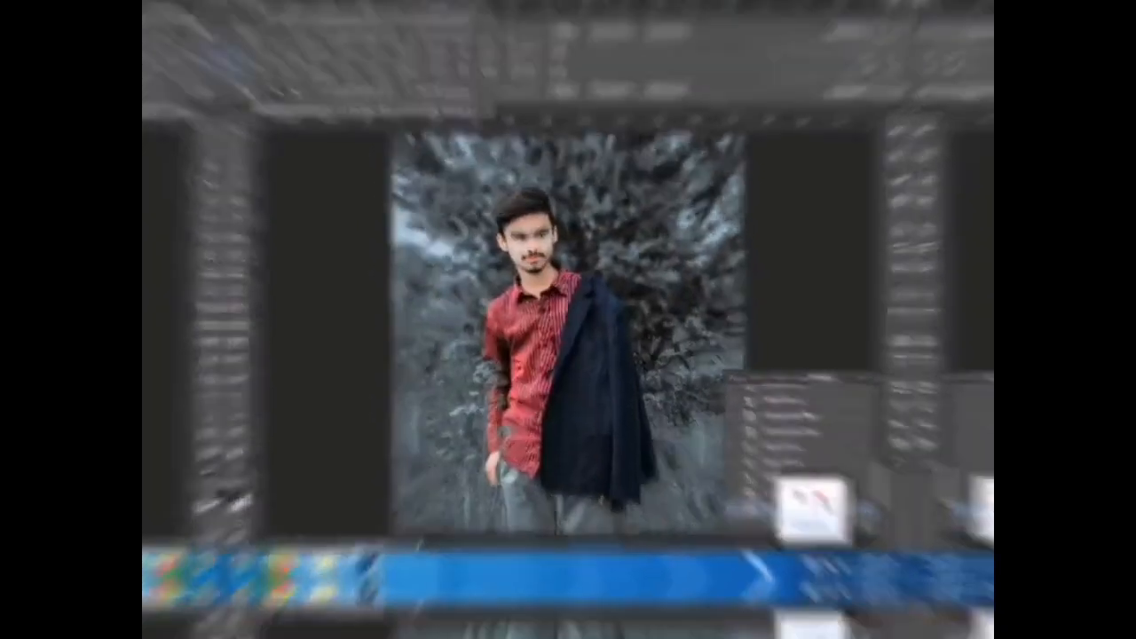